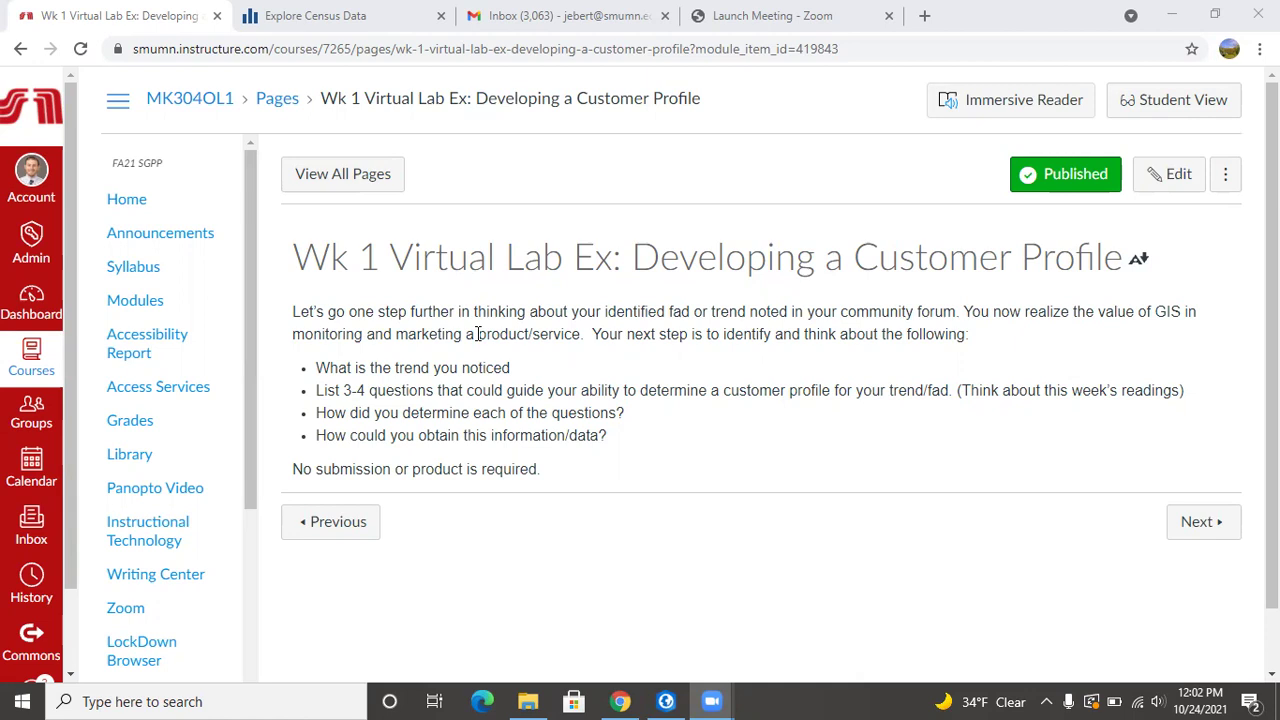
Review the customer profile questions in the Week 1 virtual lab exercise and read the instructions of the Wk 1 Application Activity.
drag(316, 368, 639, 442)
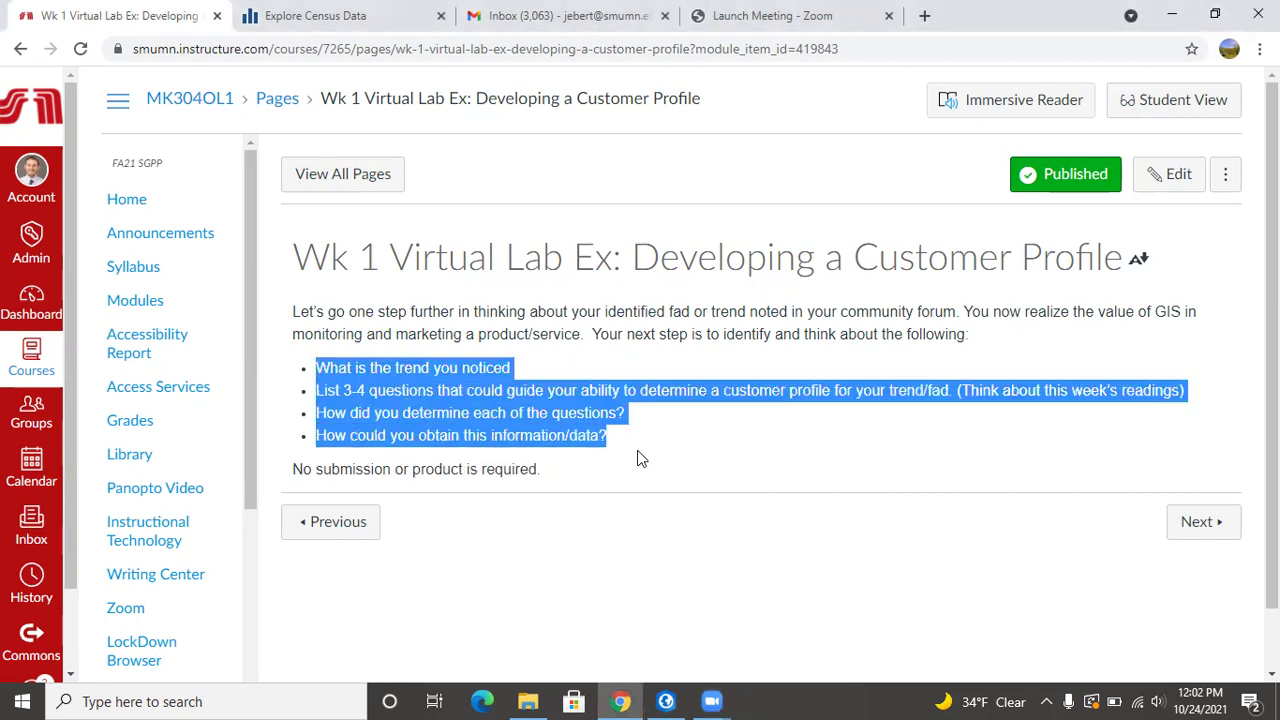
click(617, 466)
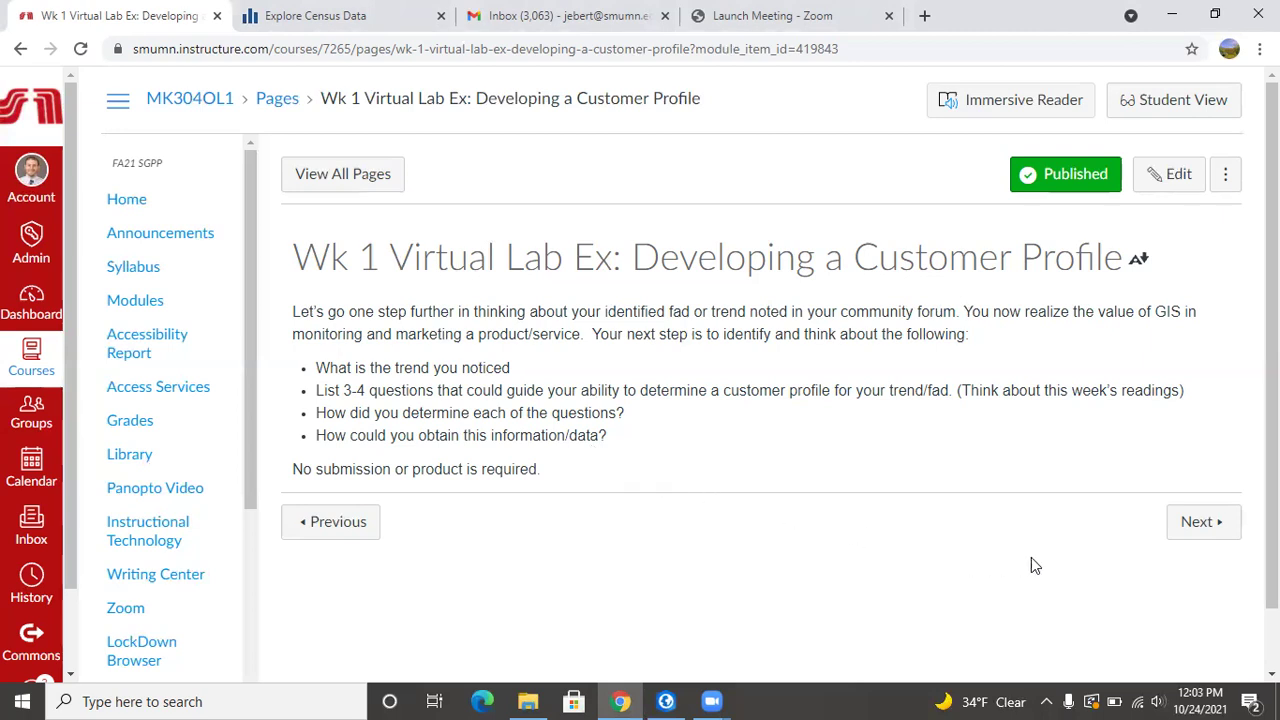
click(1210, 525)
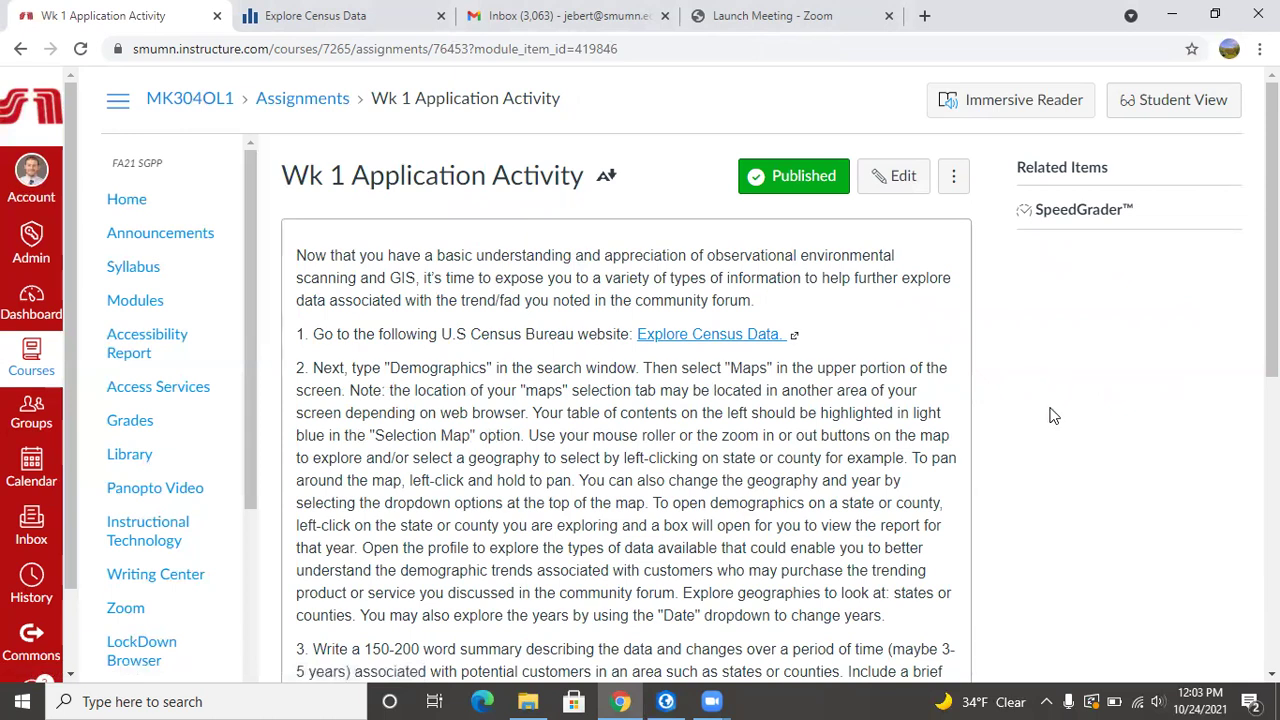
scroll(1053, 416, down, 1)
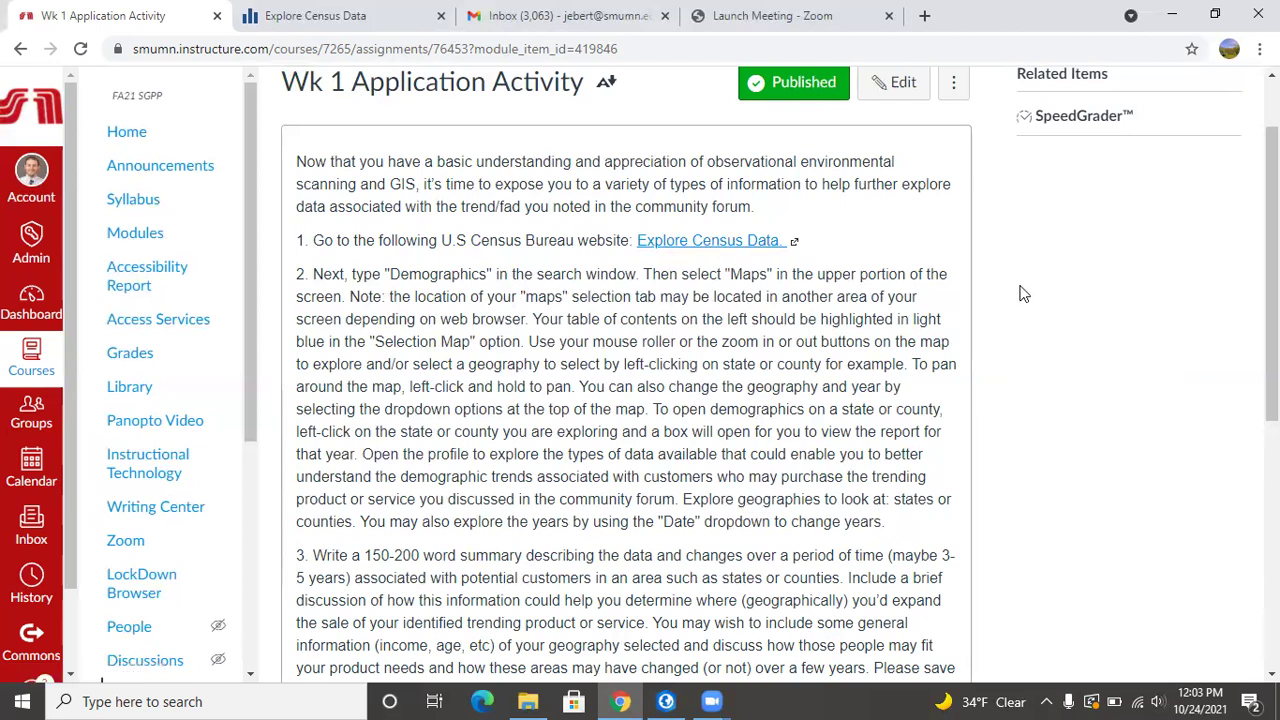
scroll(1020, 289, down, 1)
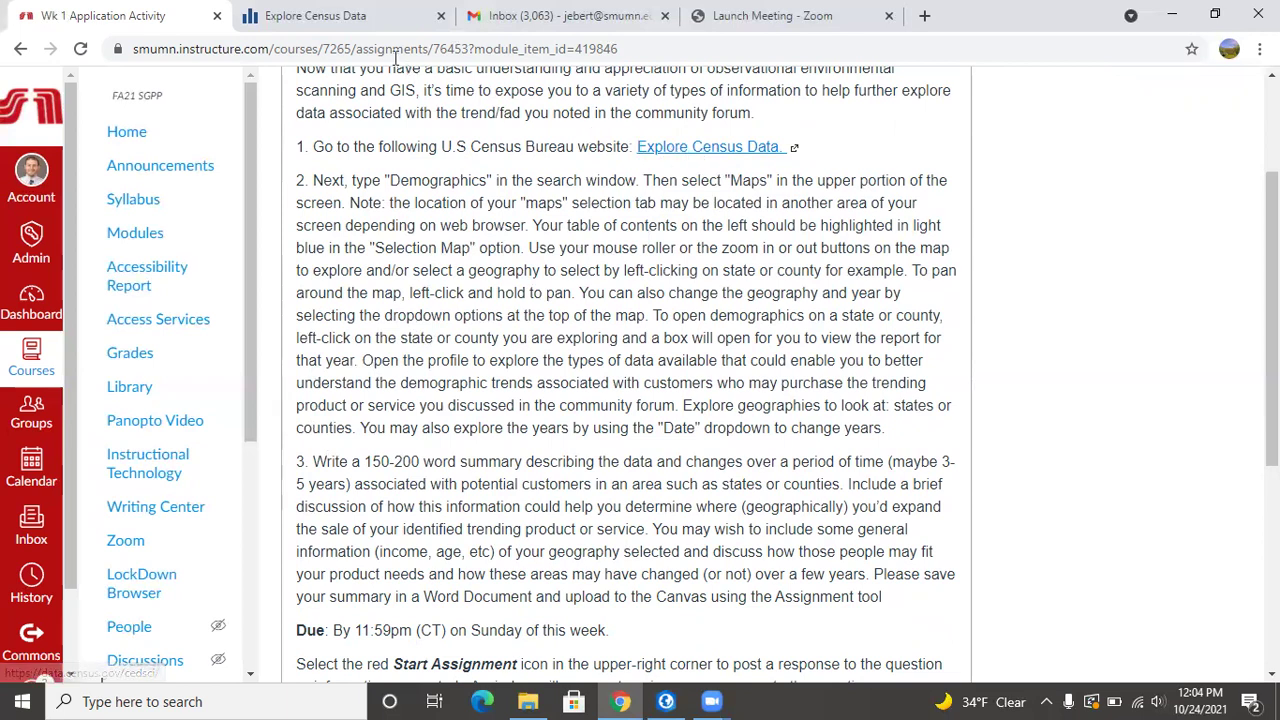
Switch to the Explore Census Data site and search it for "Demographics".
click(364, 30)
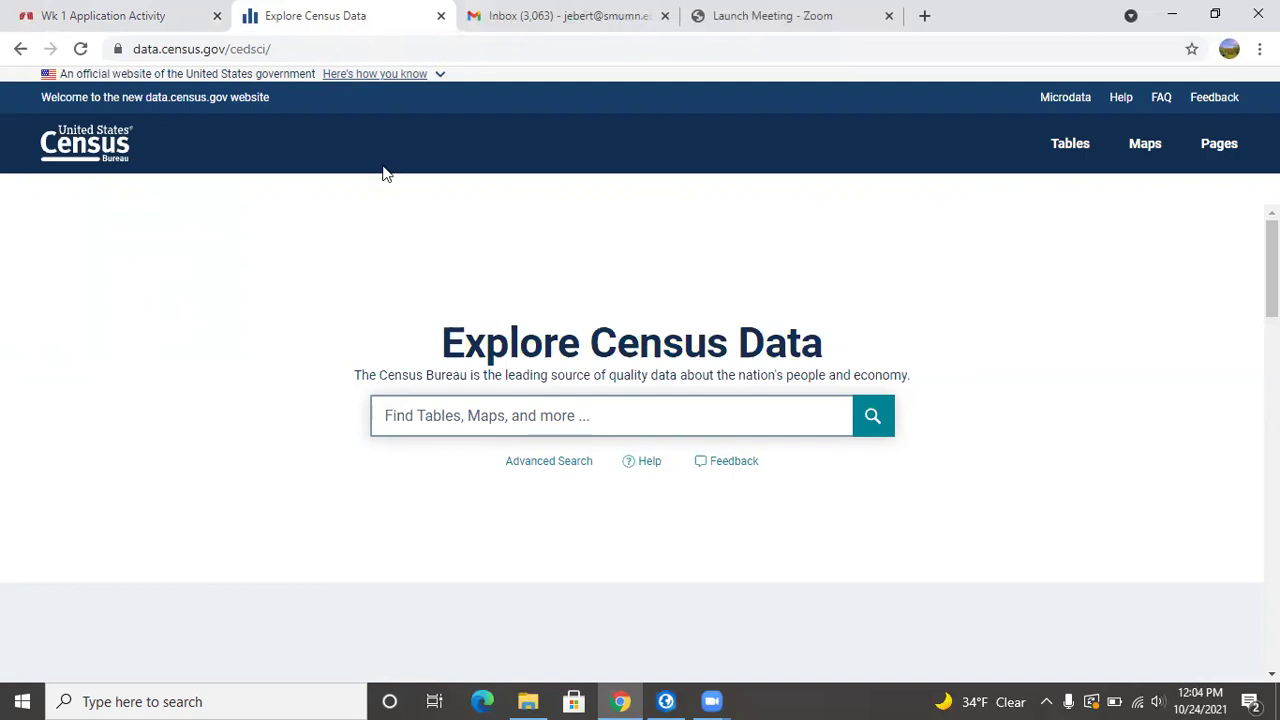
click(422, 412)
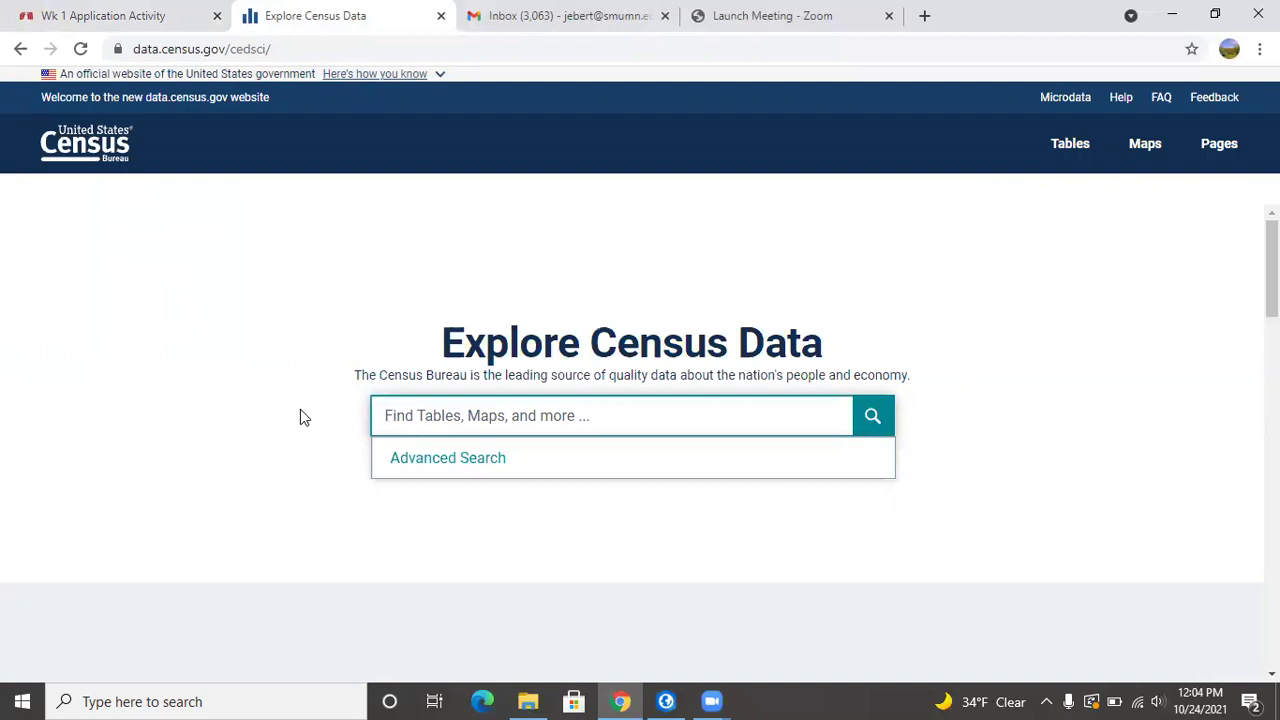
text(Demo)
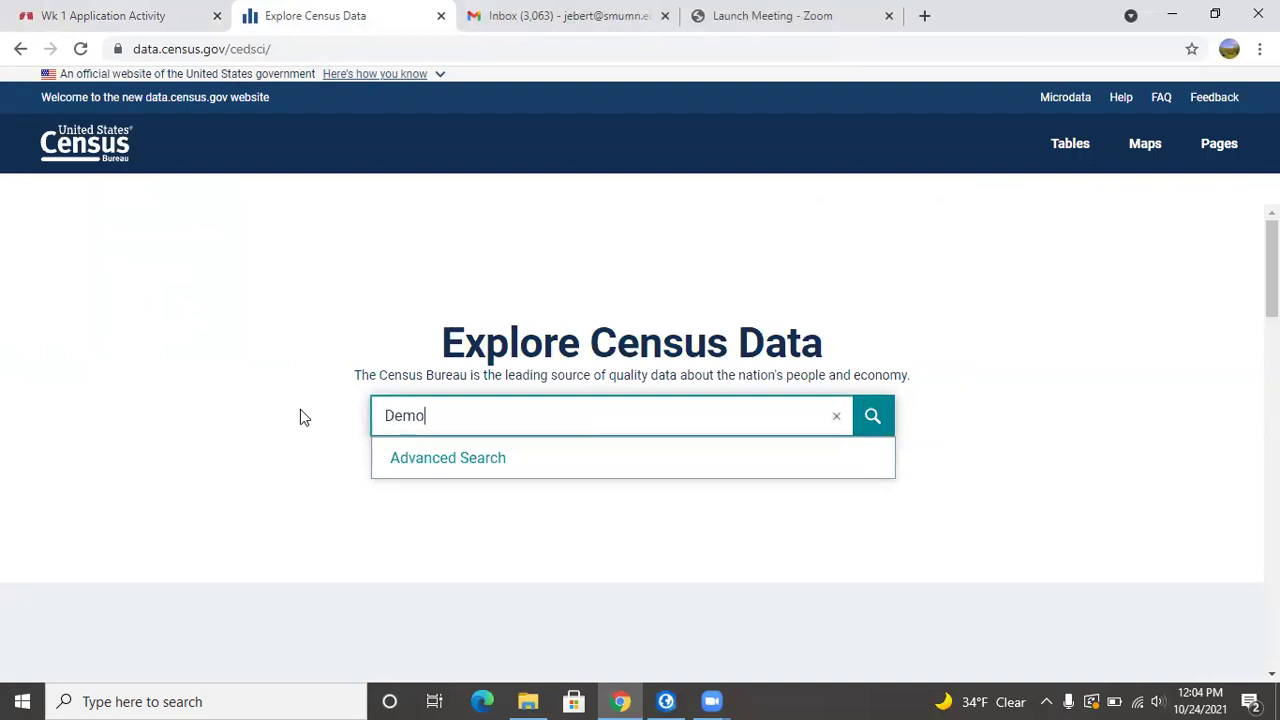
text(graphics)
click(876, 418)
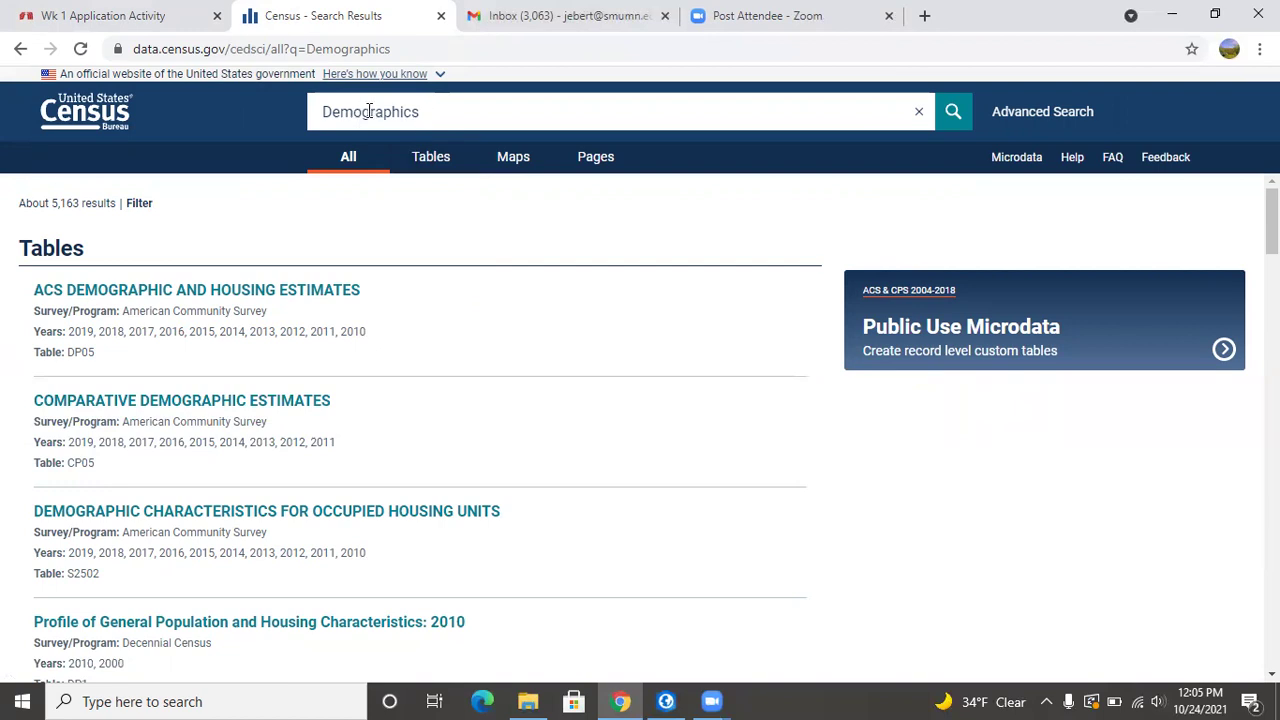
Open the selection map among the map results for Demographics and set its basemap to Street Map.
click(512, 160)
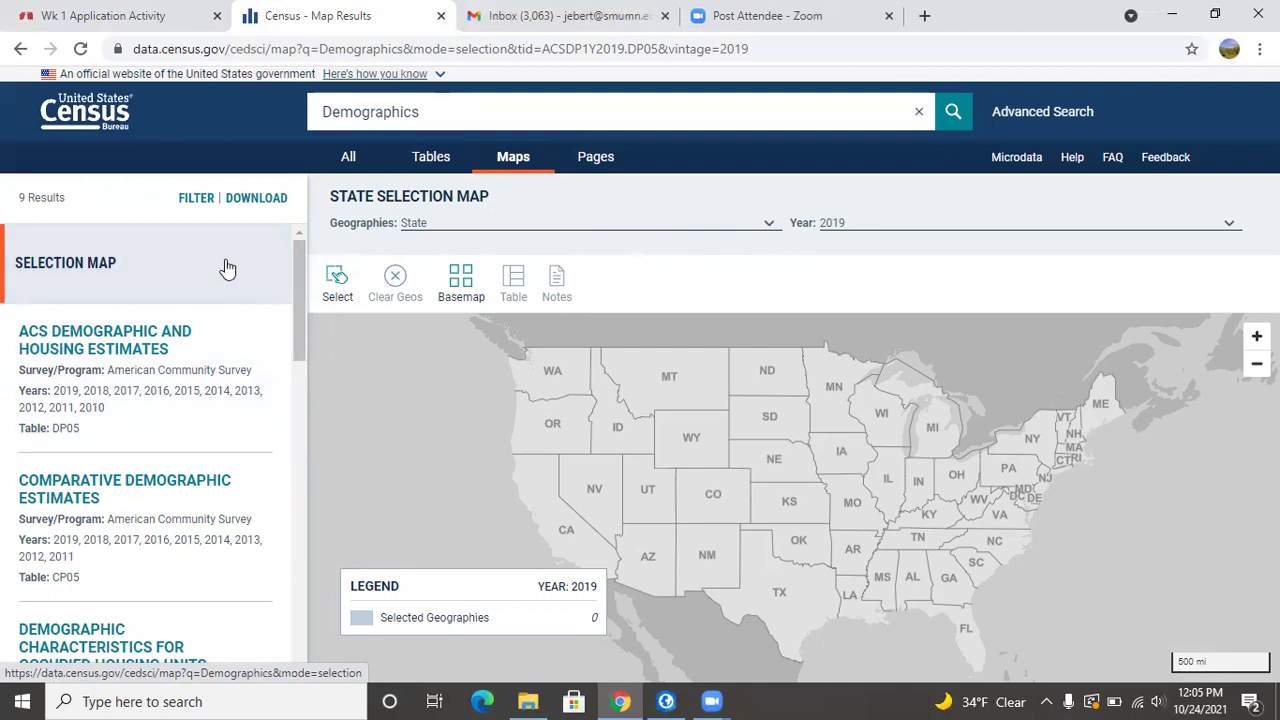
click(92, 262)
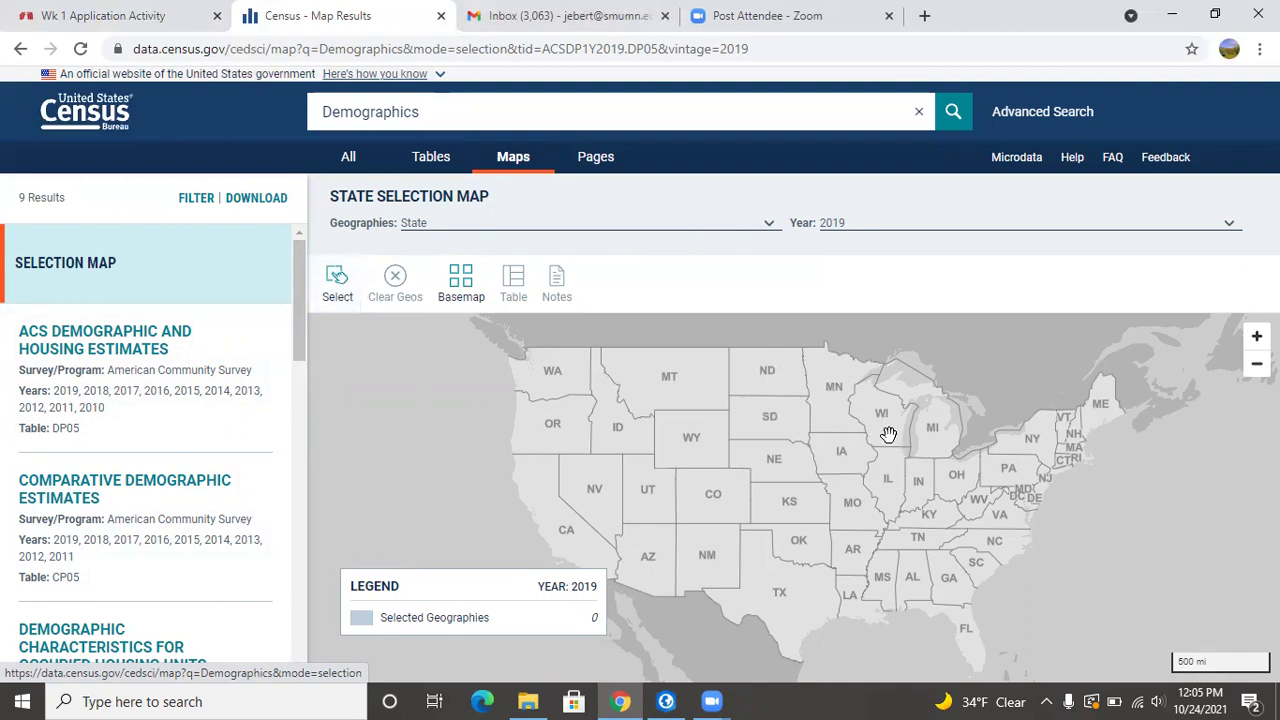
click(465, 279)
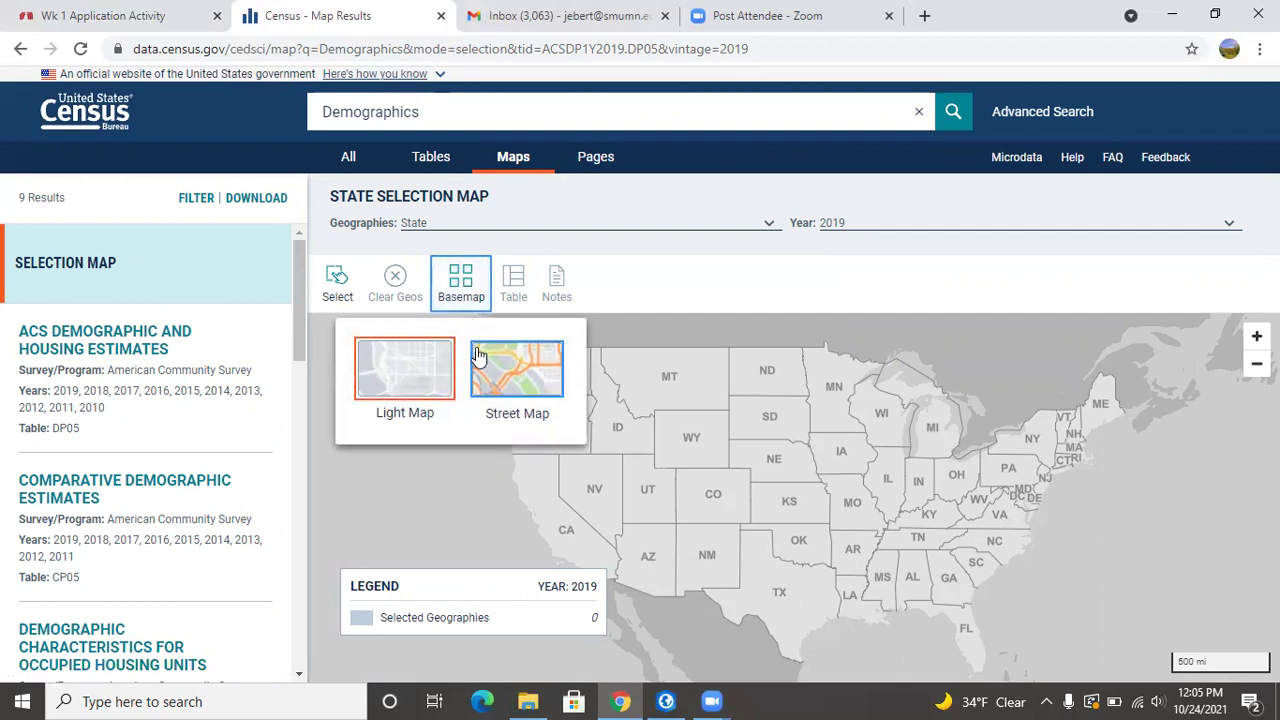
click(525, 374)
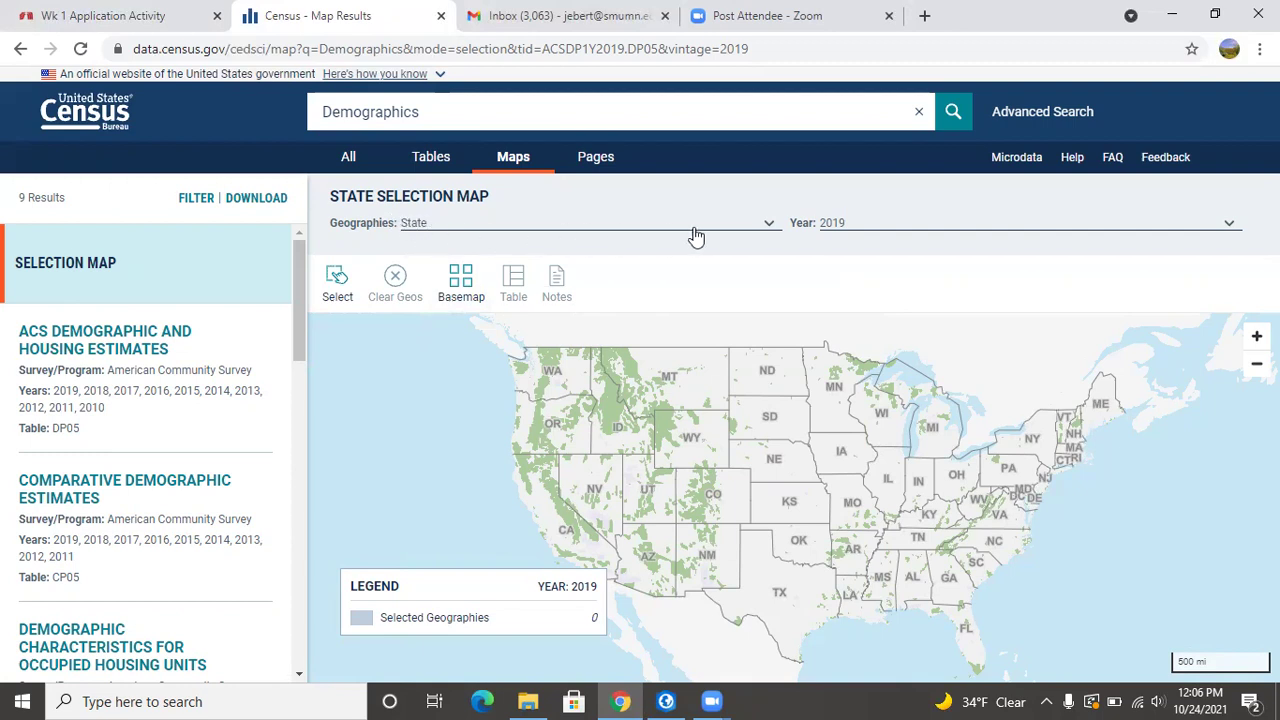
Set the selection map's geography level to County.
click(770, 226)
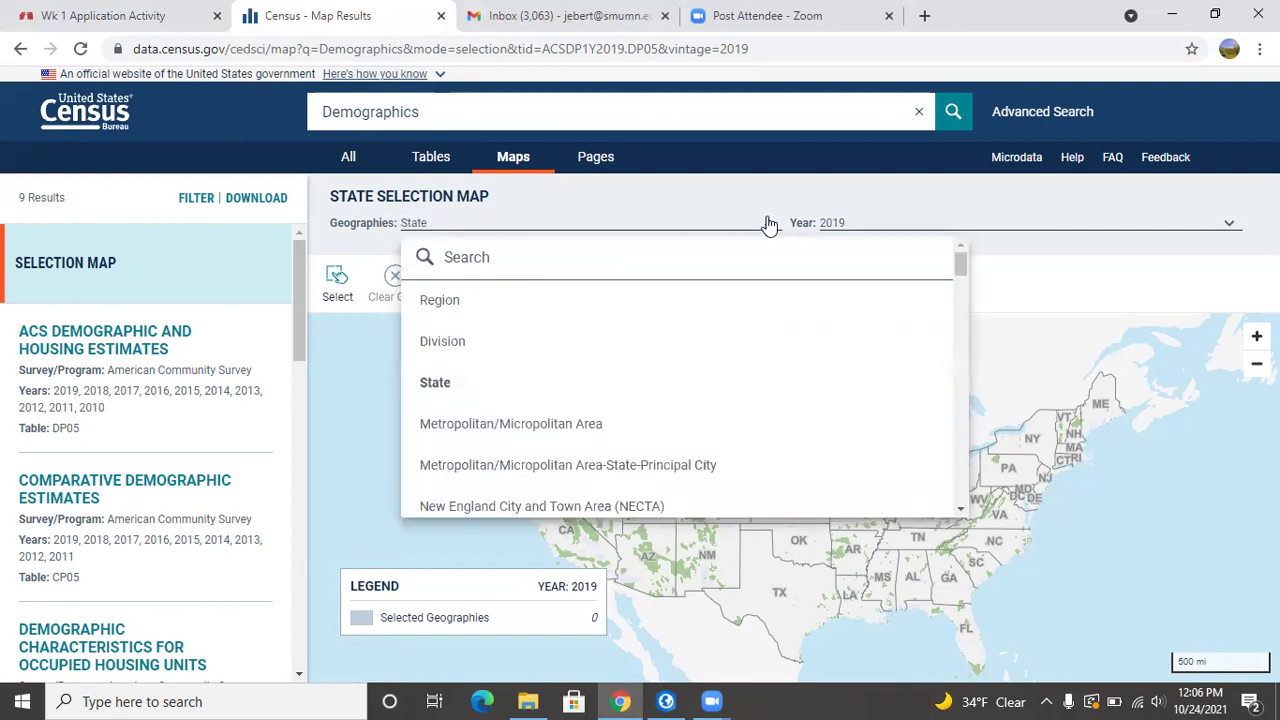
scroll(500, 400, down, 2)
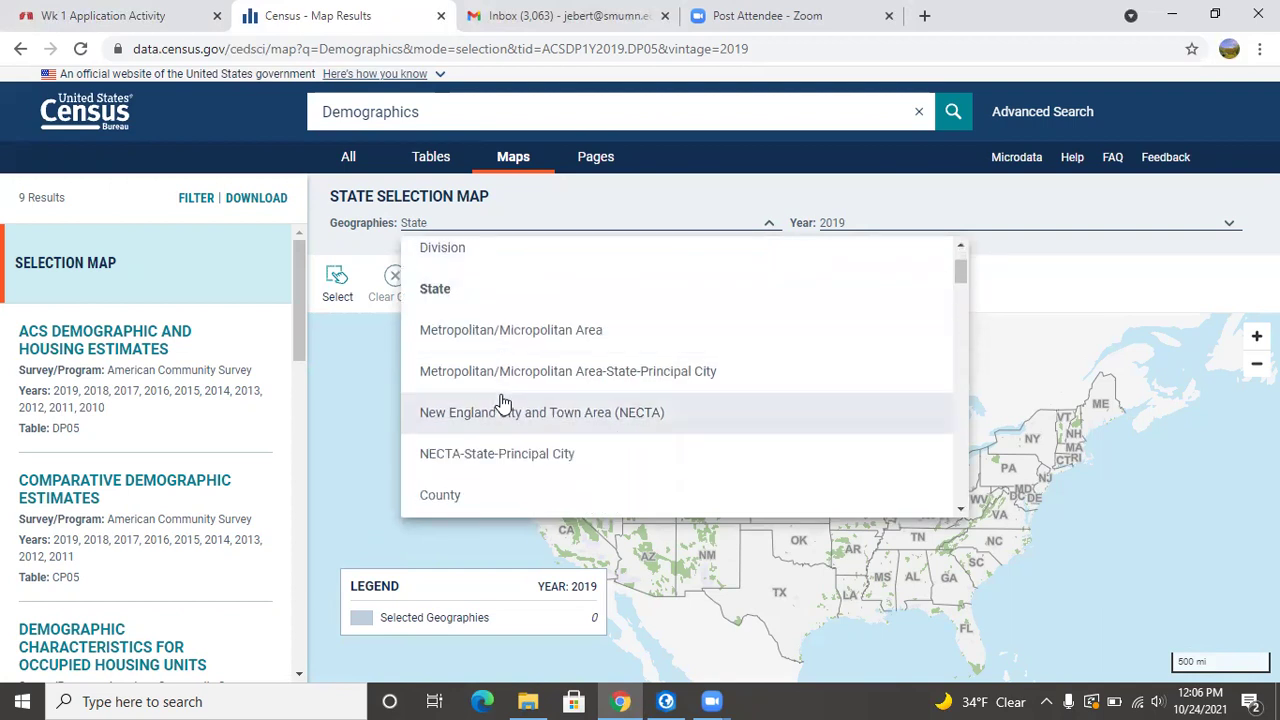
scroll(507, 402, down, 1)
scroll(507, 402, up, 1)
scroll(508, 402, up, 3)
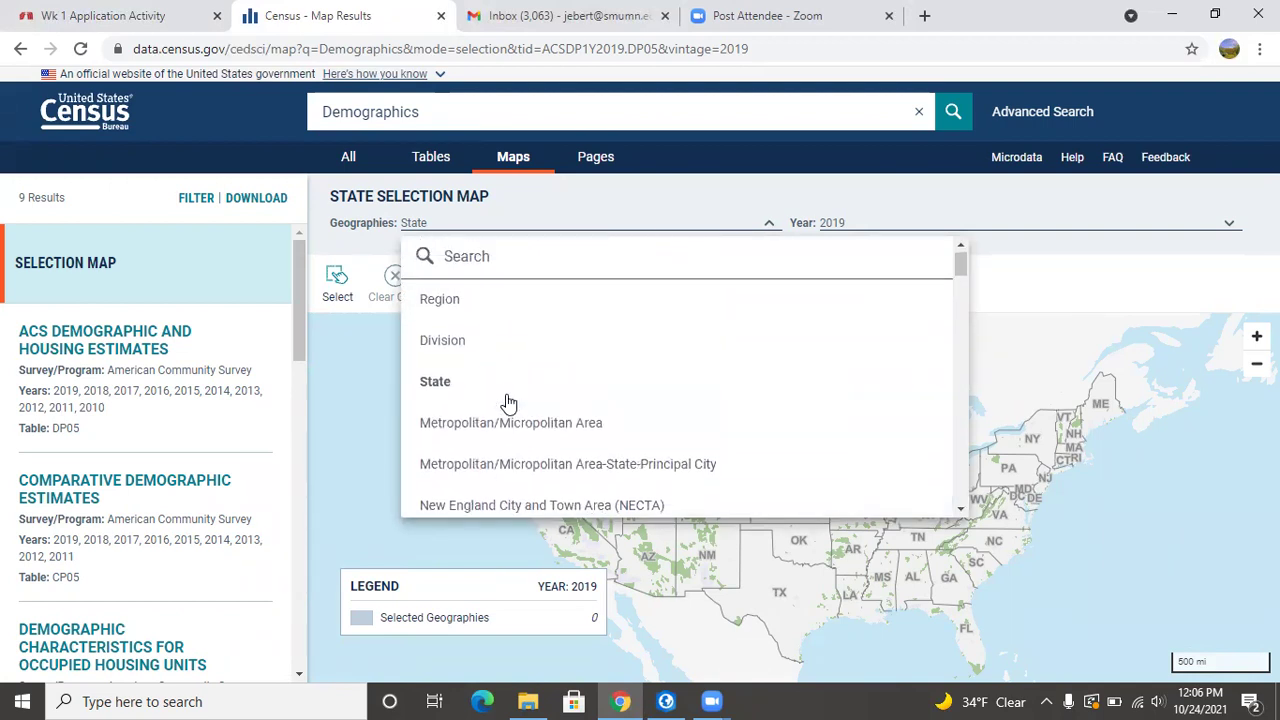
scroll(493, 389, down, 1)
scroll(497, 389, down, 1)
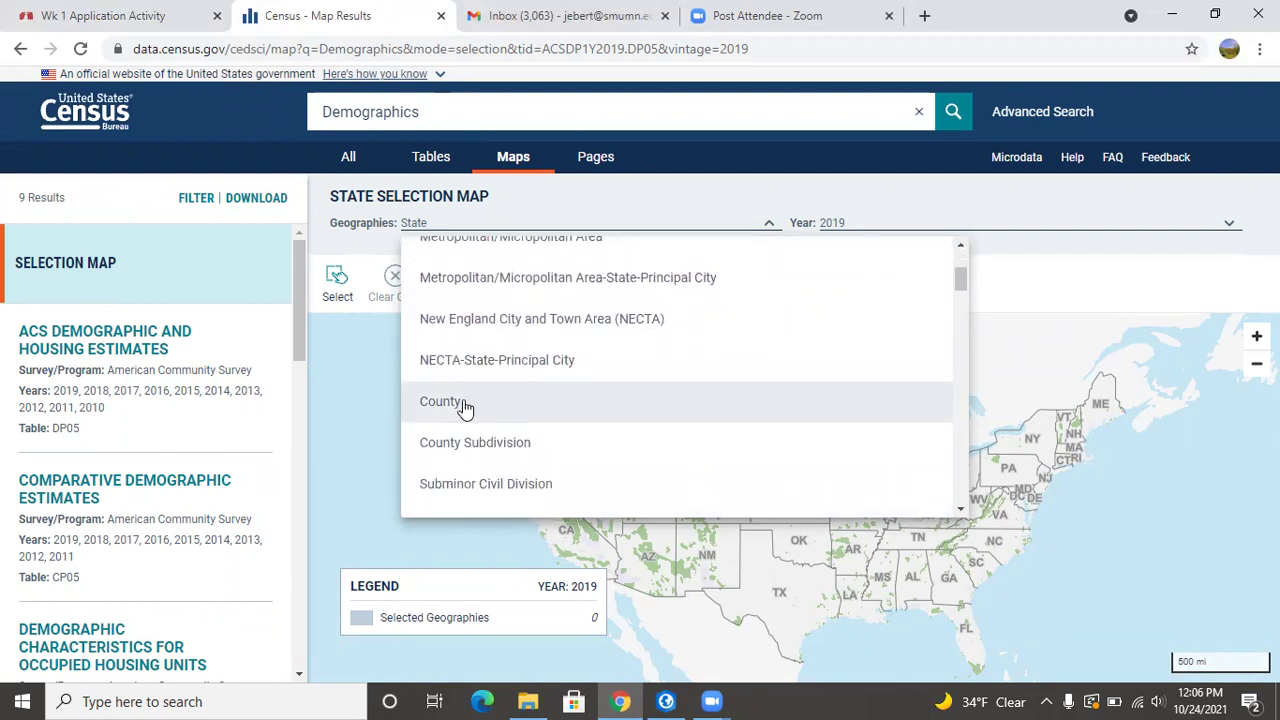
click(463, 403)
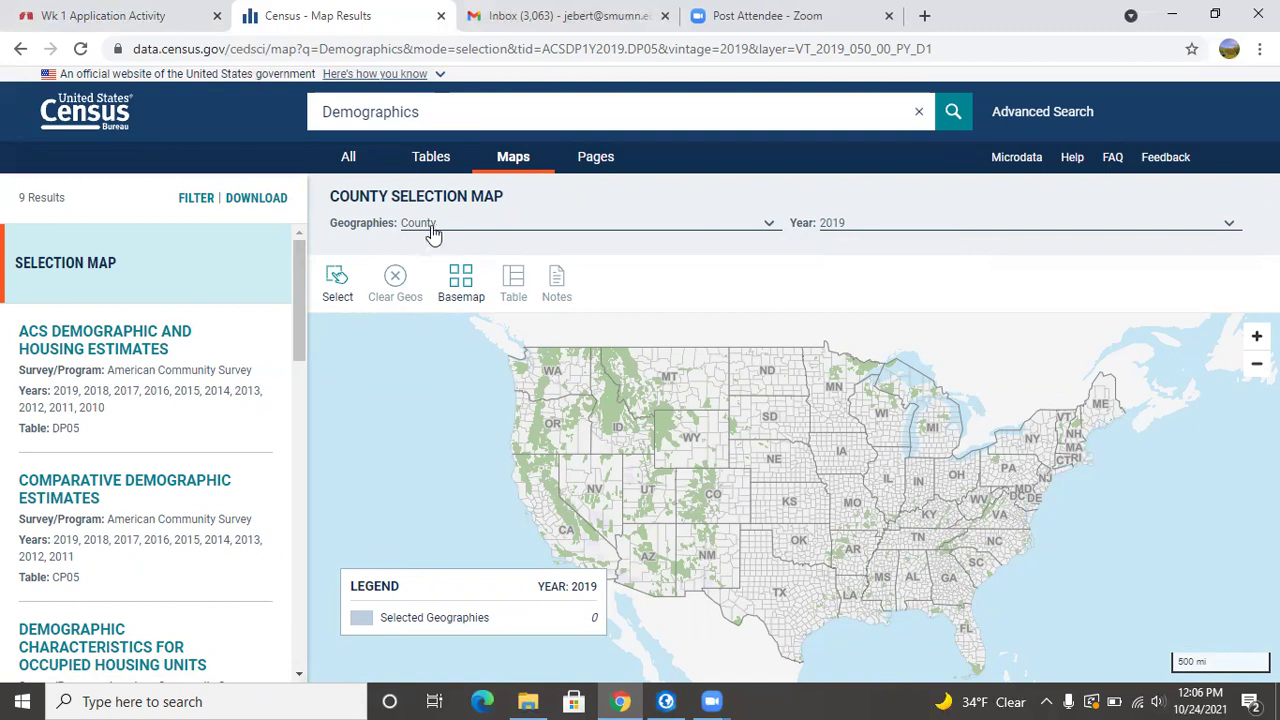
Review the years available for the county selection map without choosing a different one.
click(1231, 226)
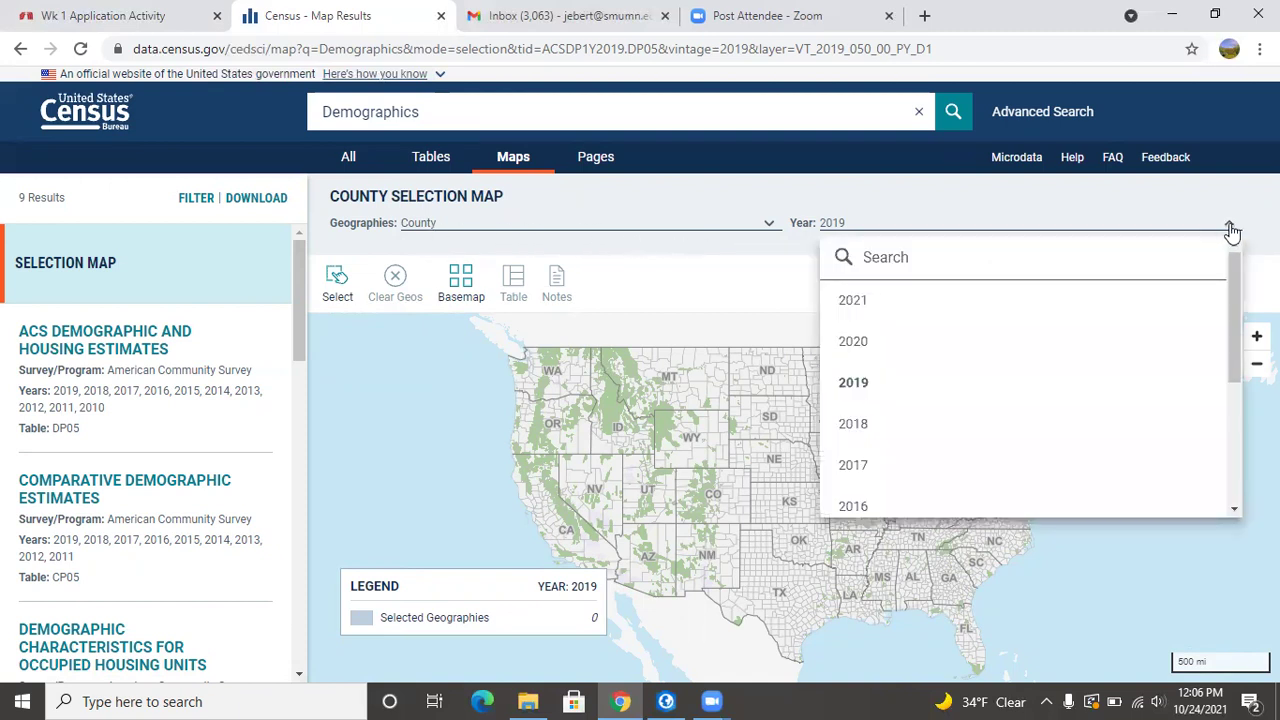
mouse_move(1233, 292)
mouse_down()
mouse_move(1230, 336)
mouse_move(1230, 305)
mouse_up()
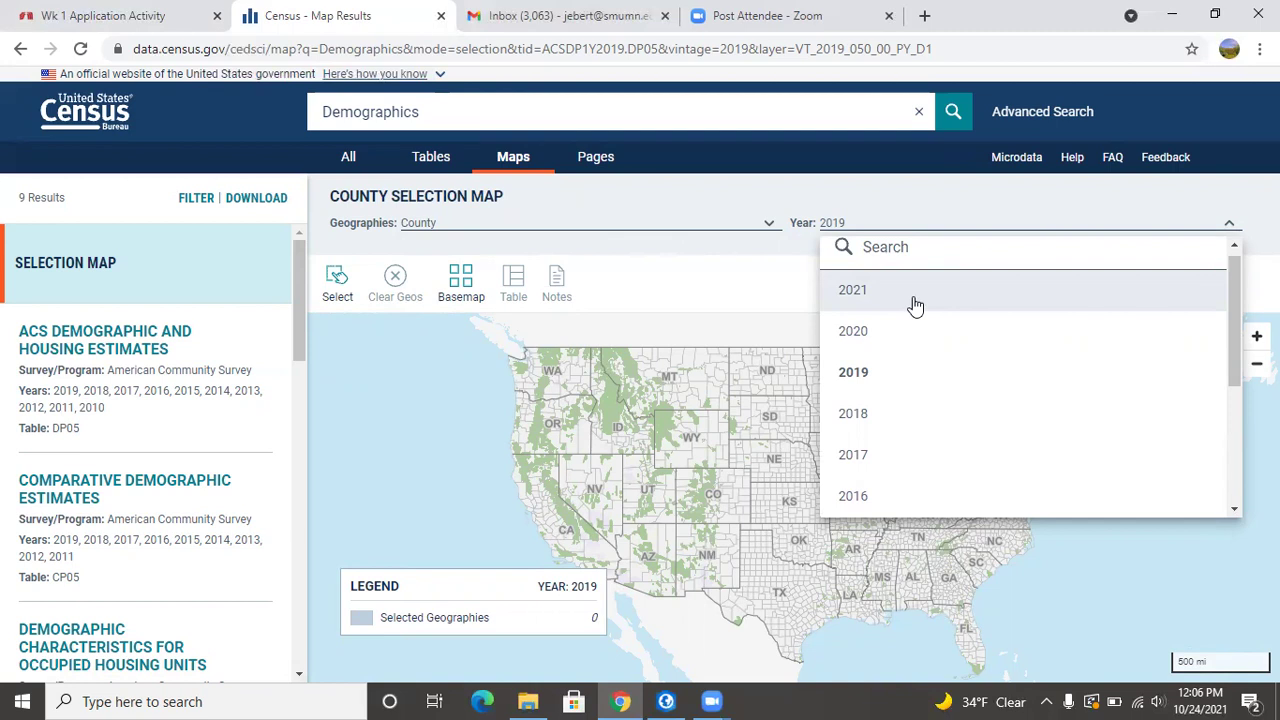
click(656, 263)
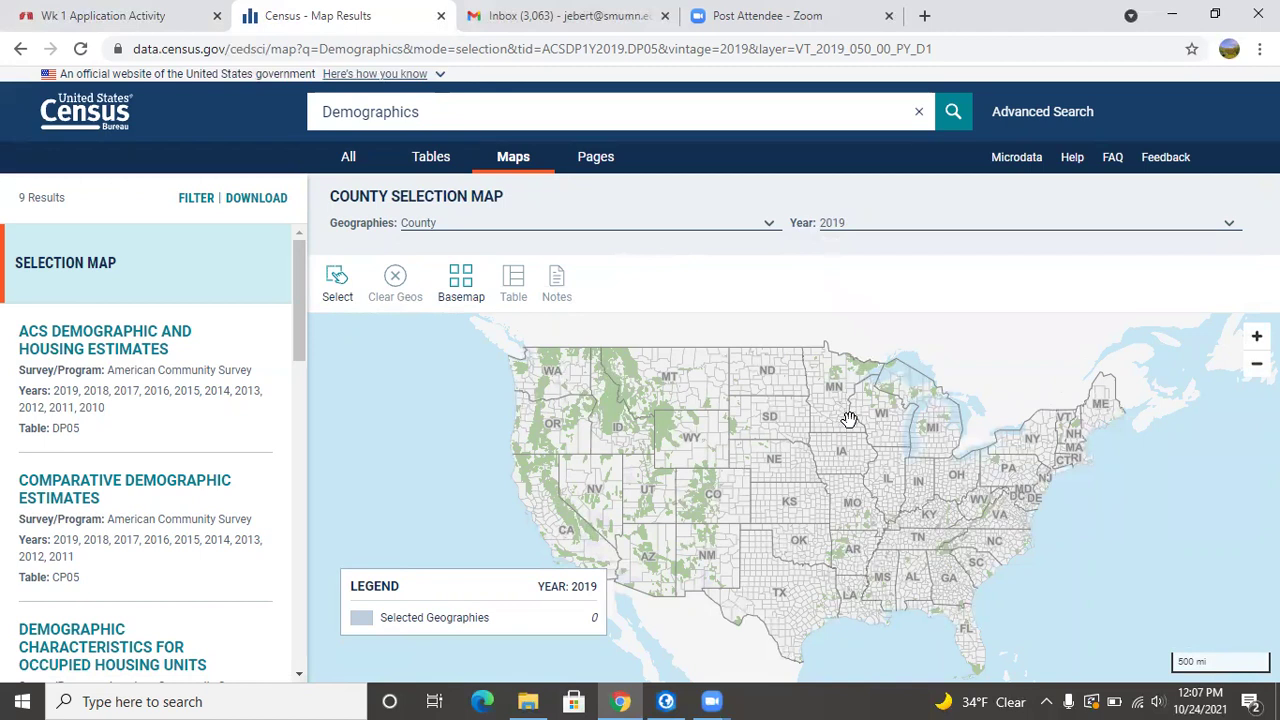
Locate Hennepin County, Minnesota on the county map and open its geography profile at the headline statistics.
scroll(848, 419, up, 2)
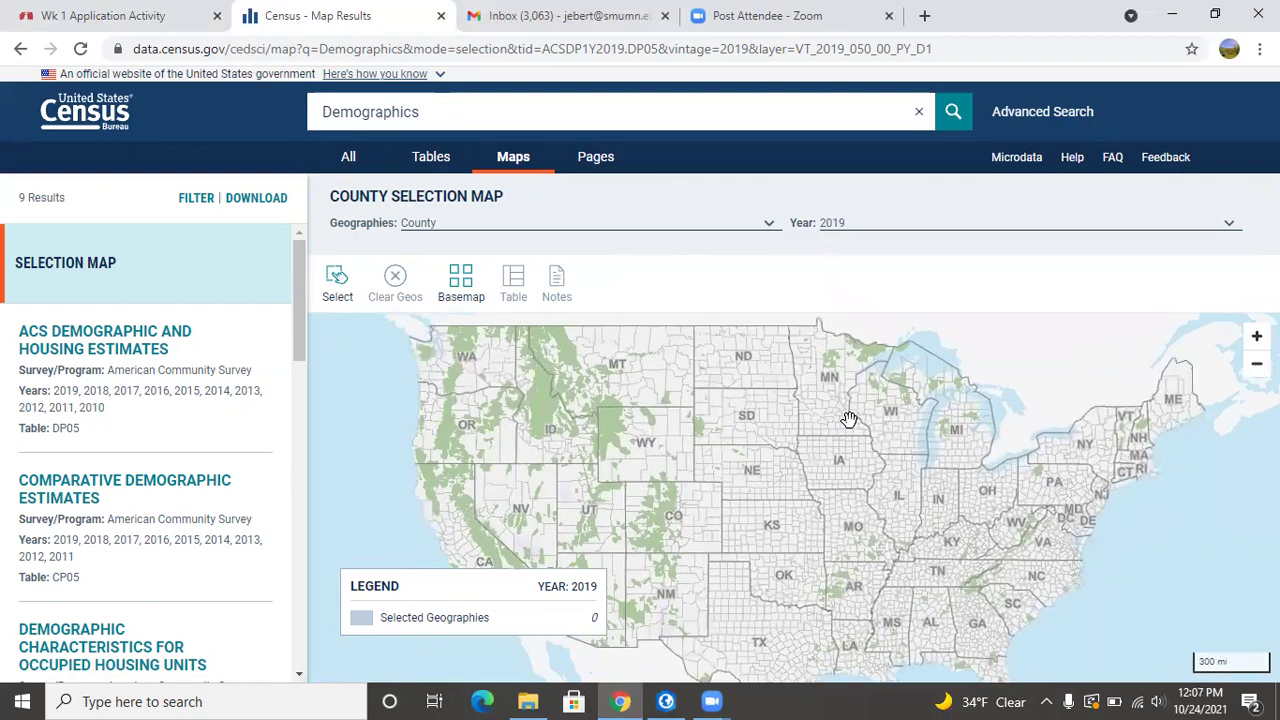
scroll(848, 419, up, 2)
scroll(848, 419, down, 2)
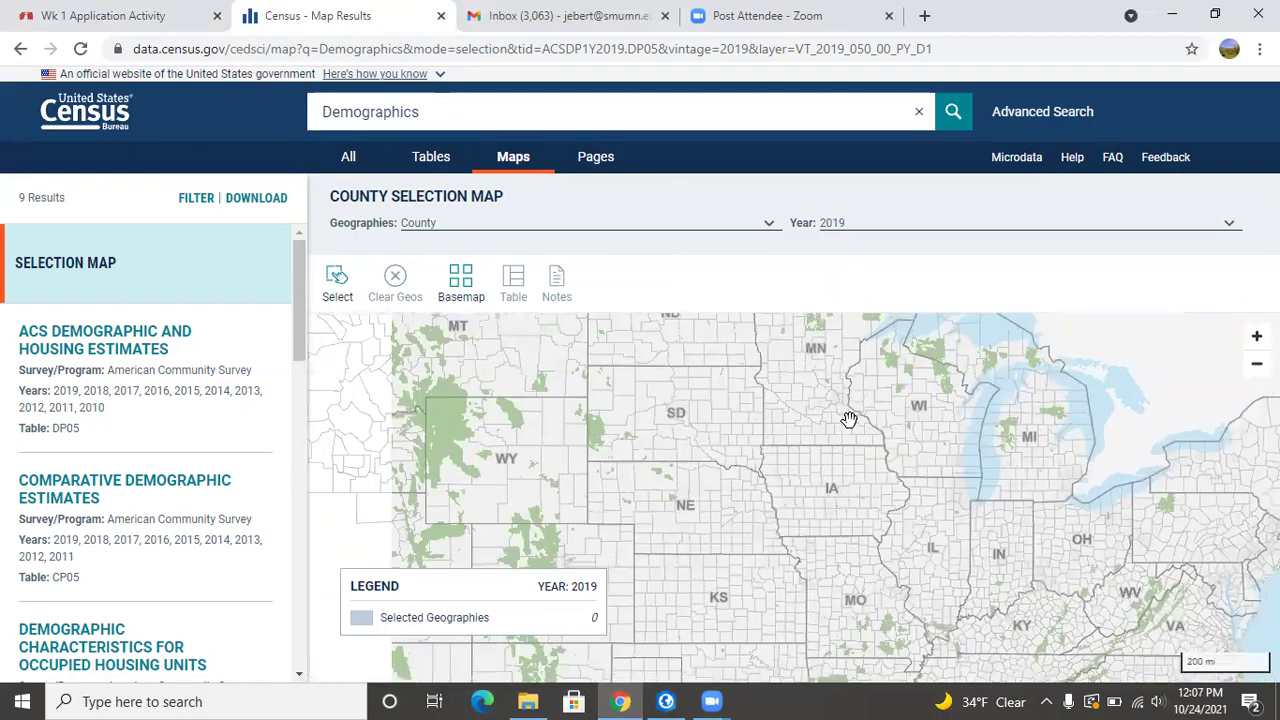
scroll(848, 419, down, 1)
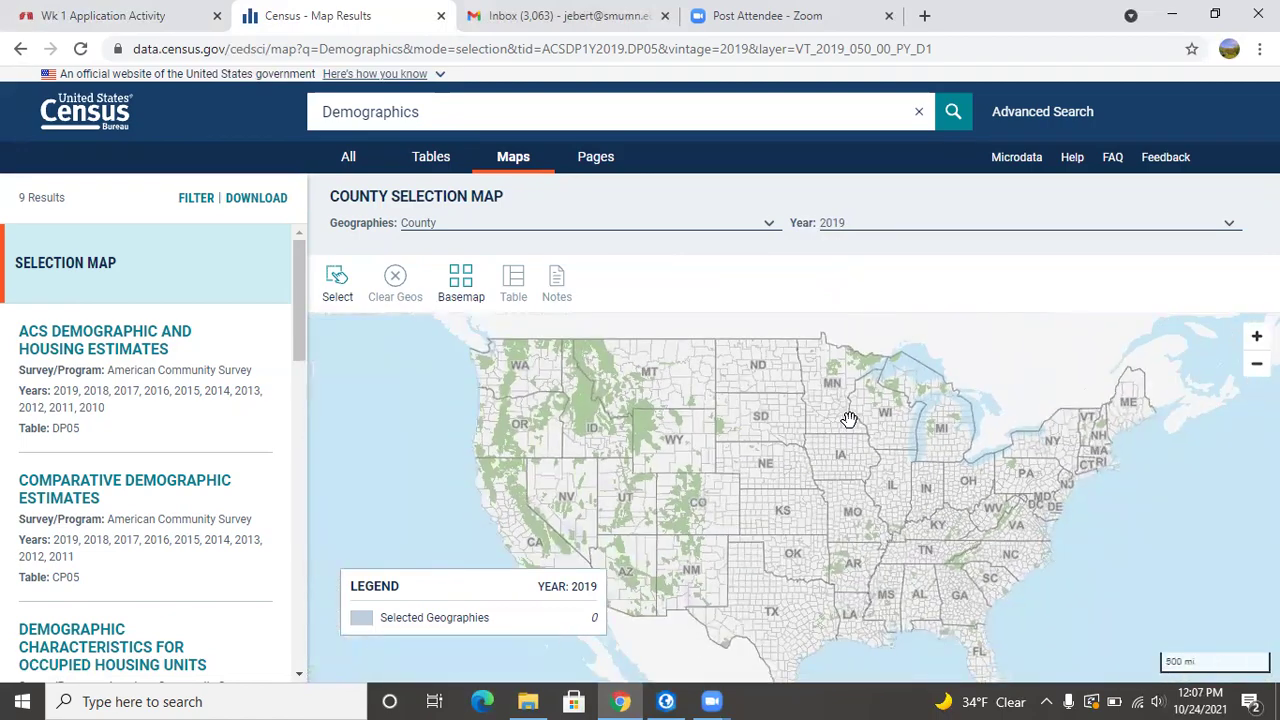
scroll(848, 419, up, 2)
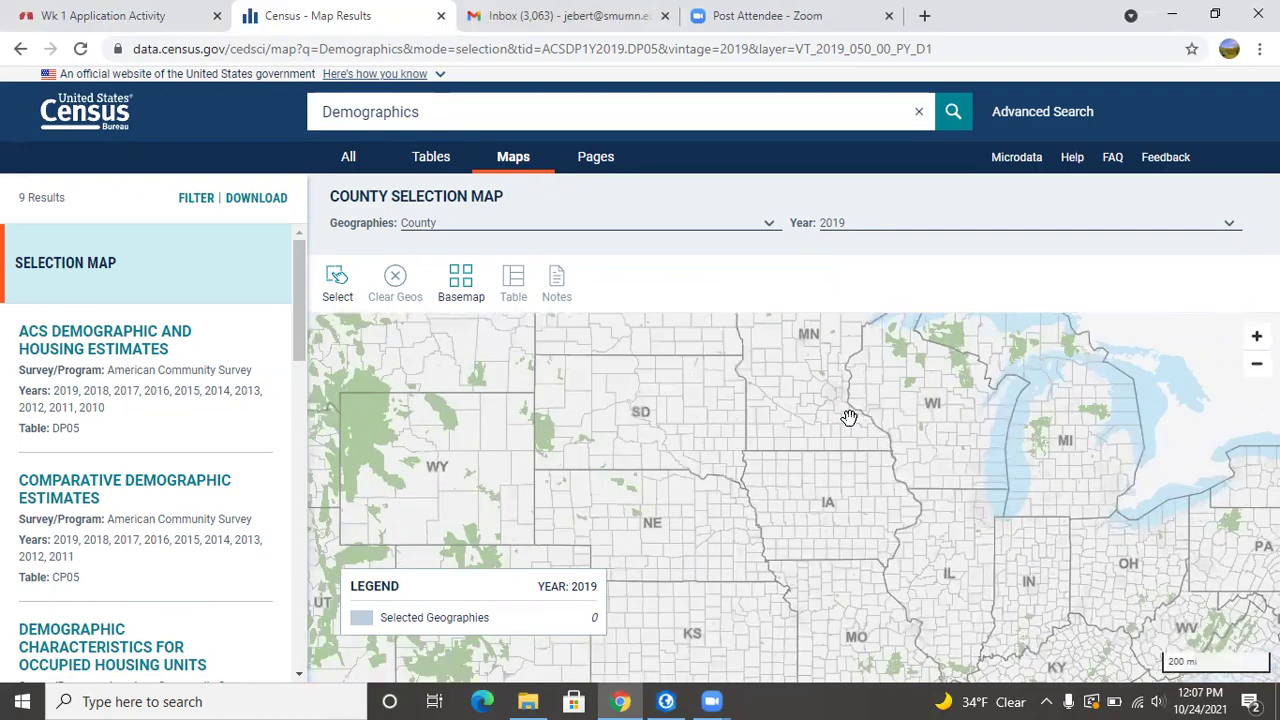
scroll(848, 419, up, 2)
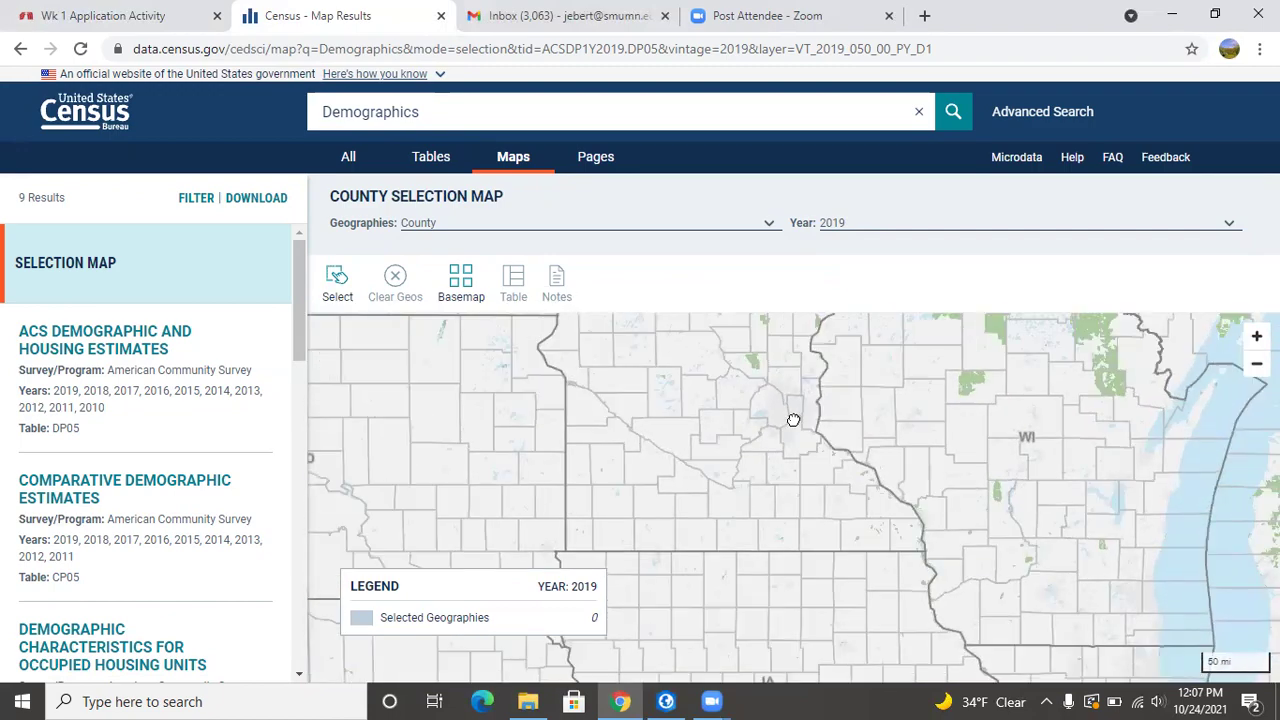
scroll(757, 455, up, 1)
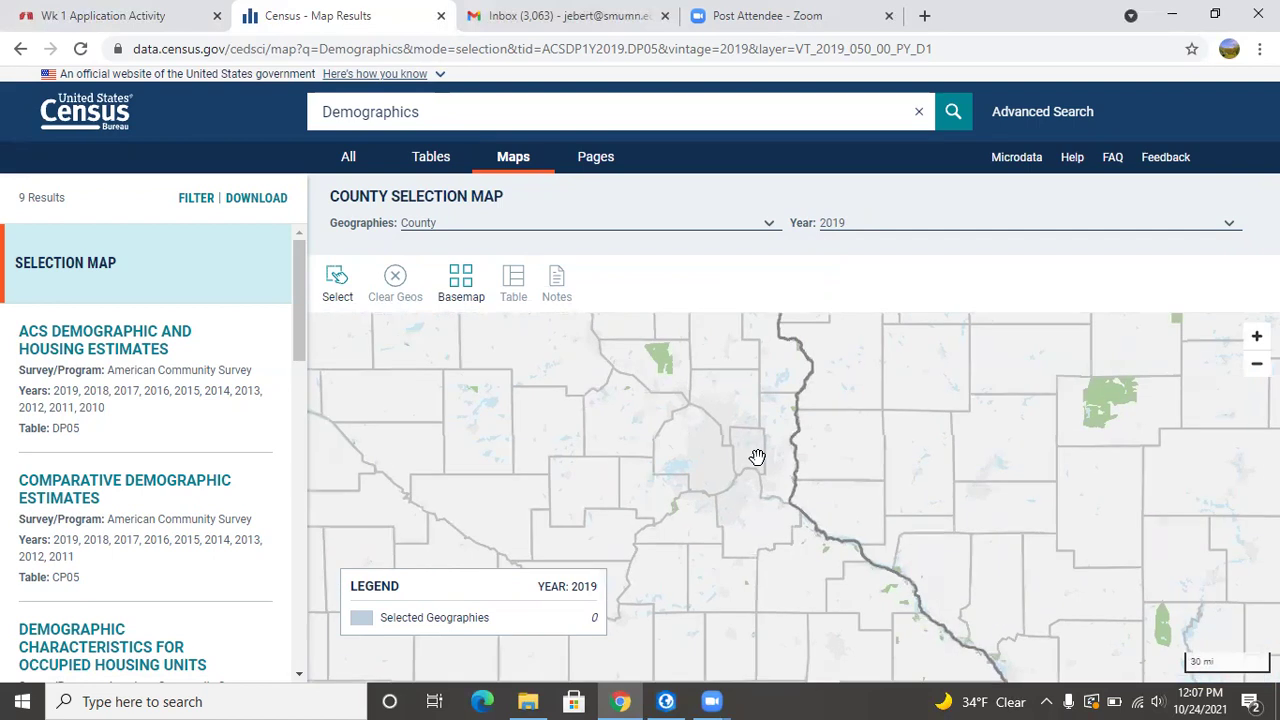
drag(774, 474, 795, 457)
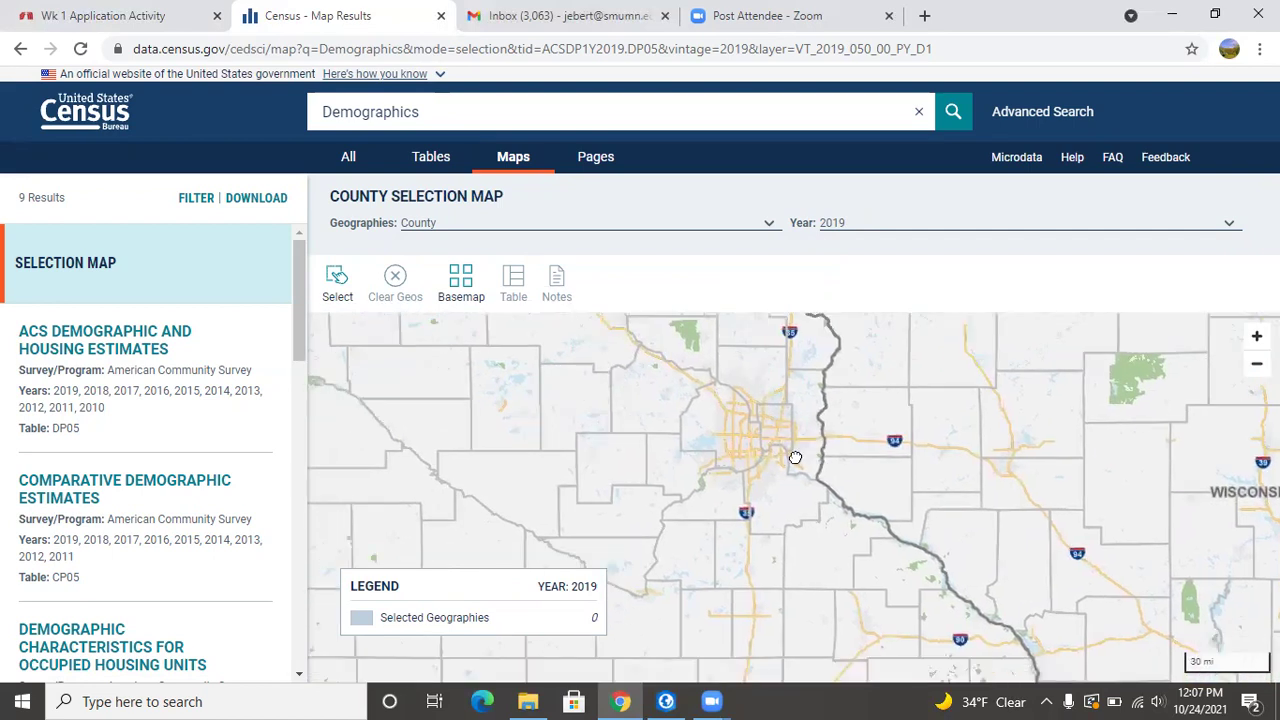
scroll(786, 449, up, 1)
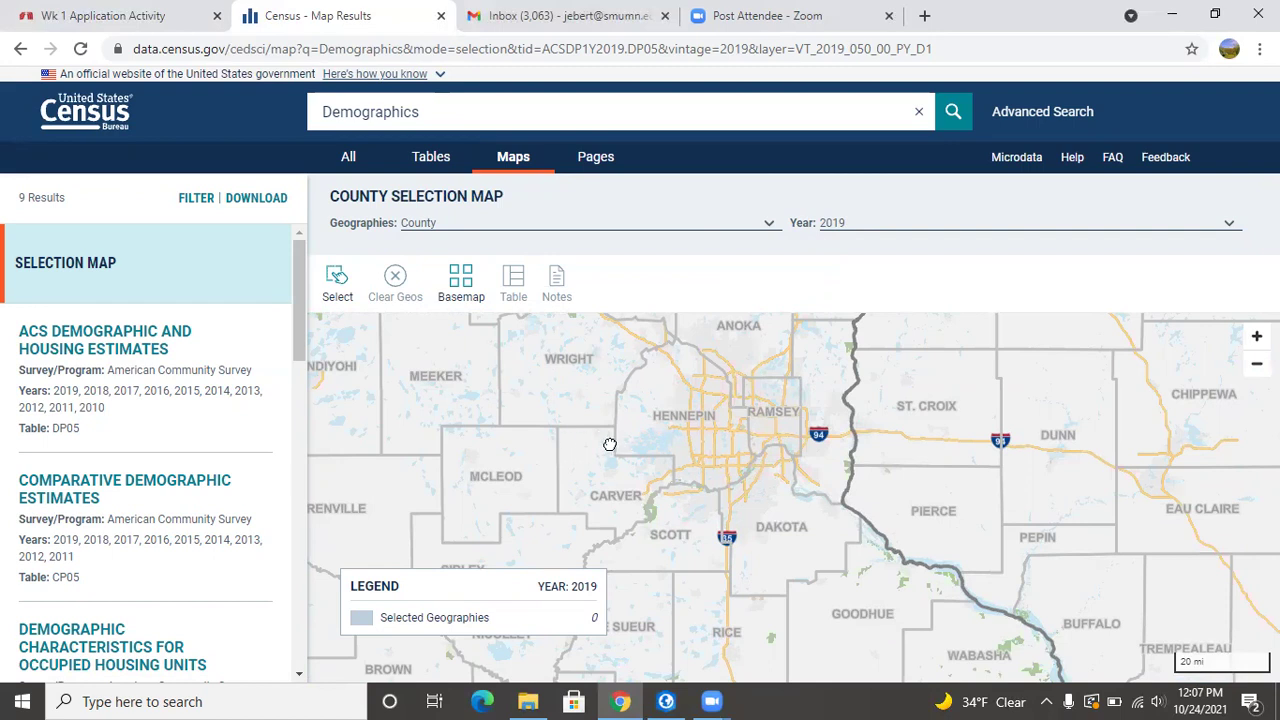
drag(610, 444, 977, 443)
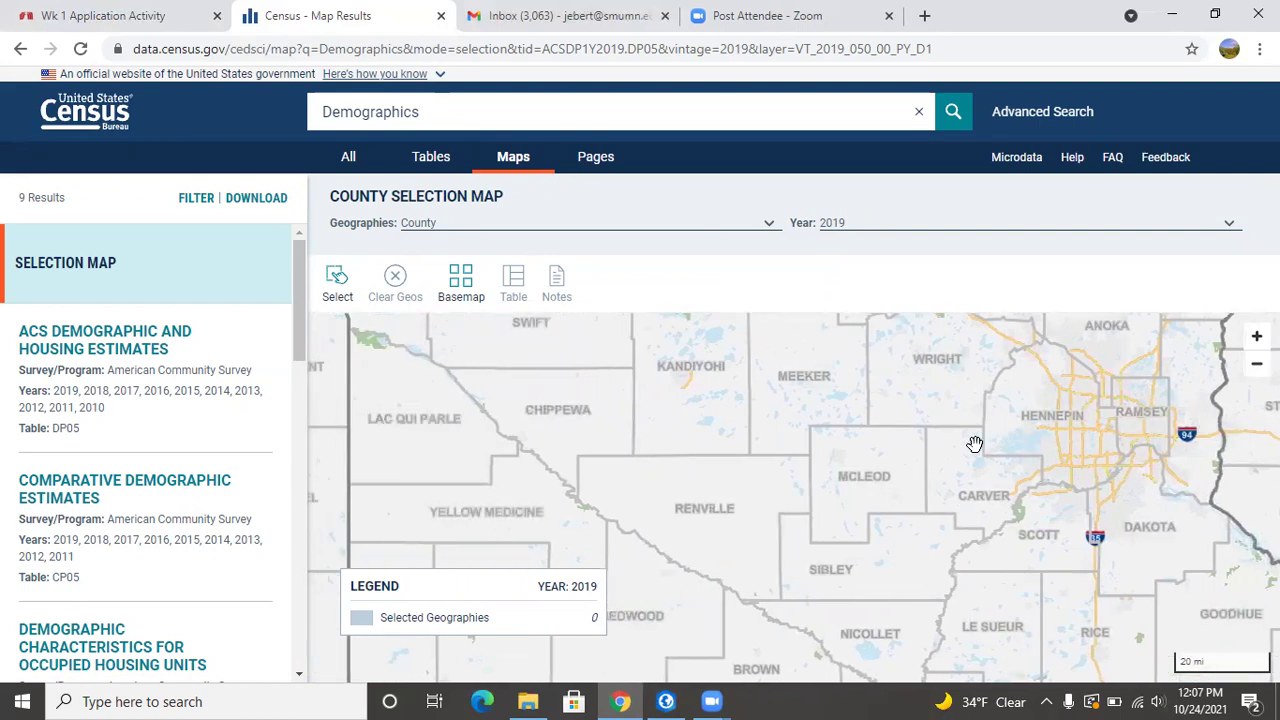
drag(660, 443, 641, 528)
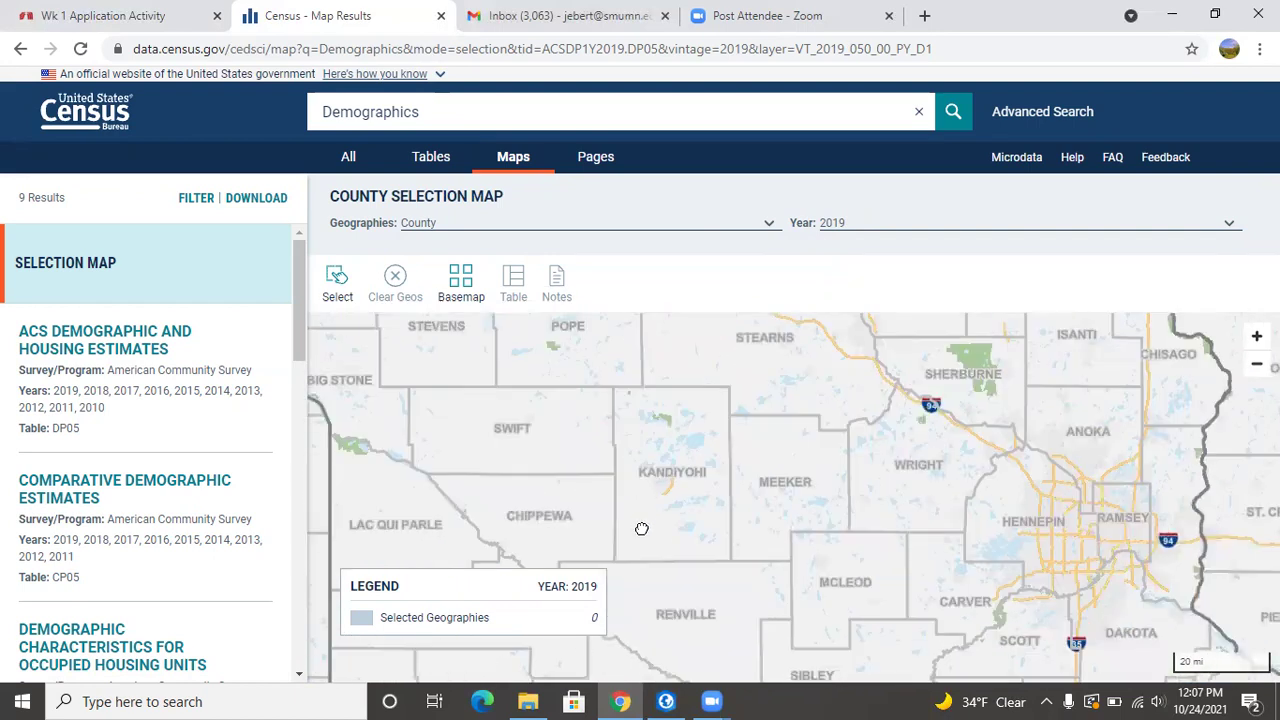
drag(971, 464, 664, 399)
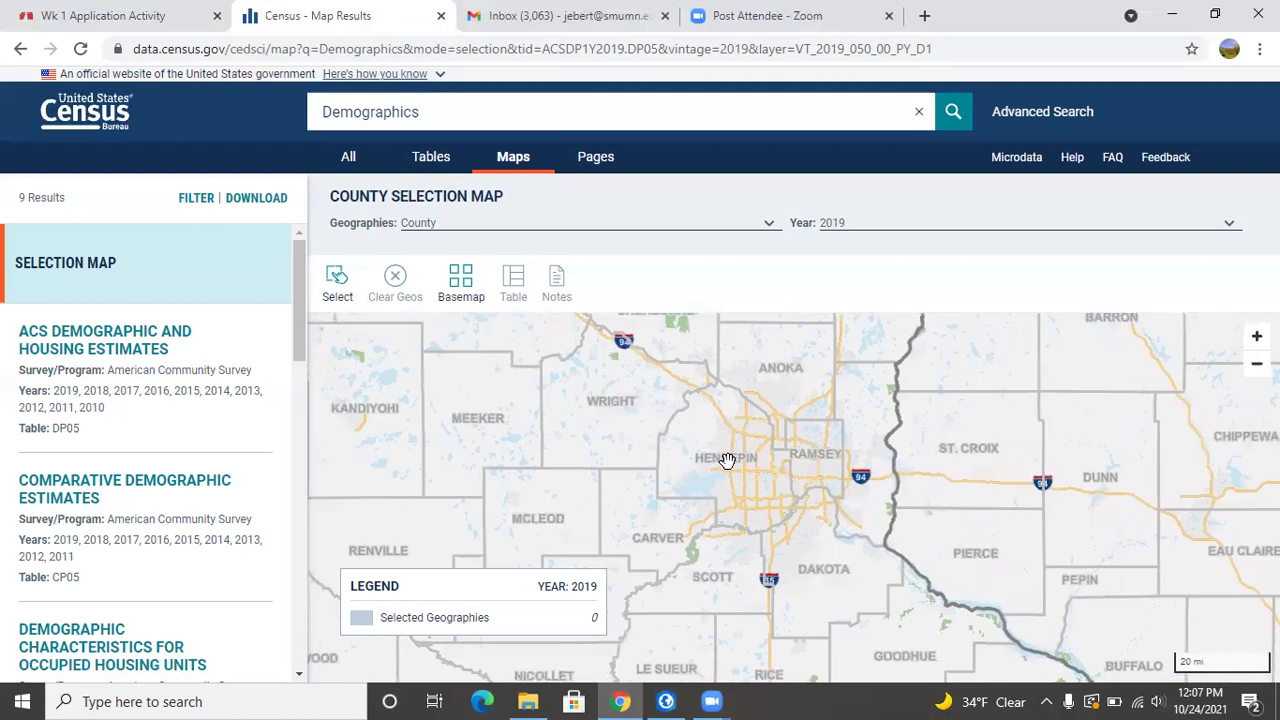
drag(744, 464, 752, 432)
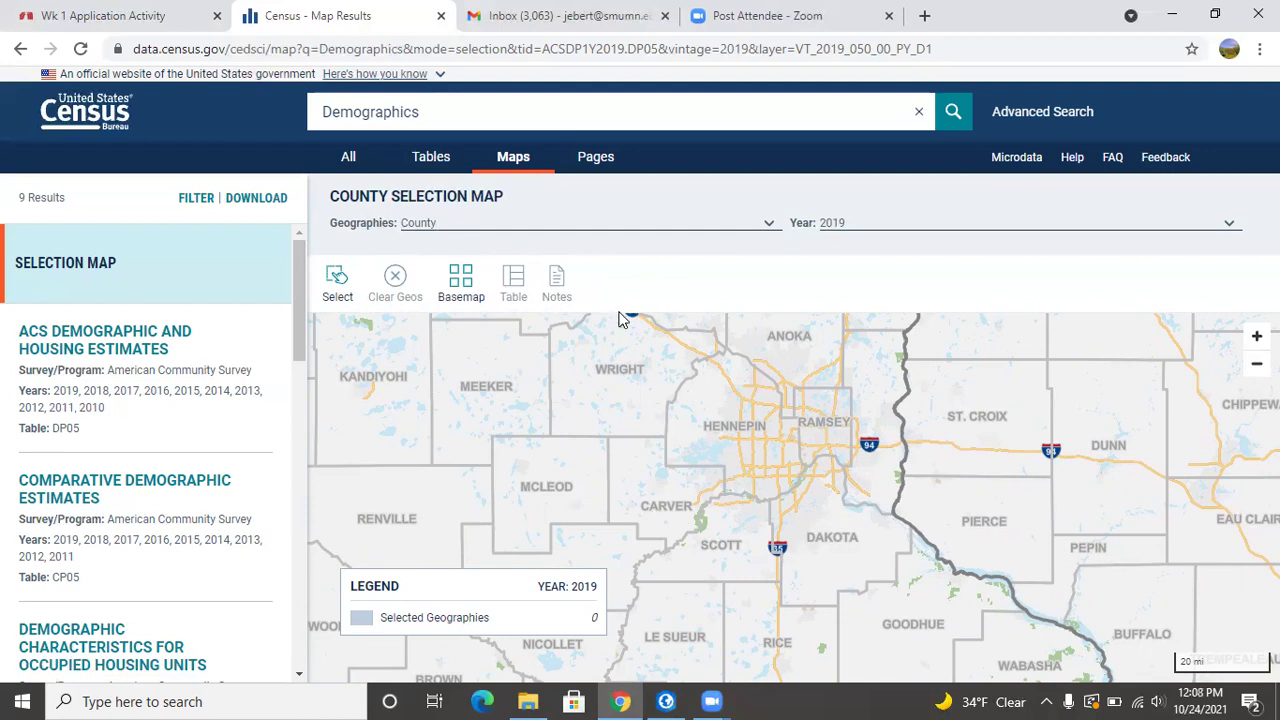
click(737, 434)
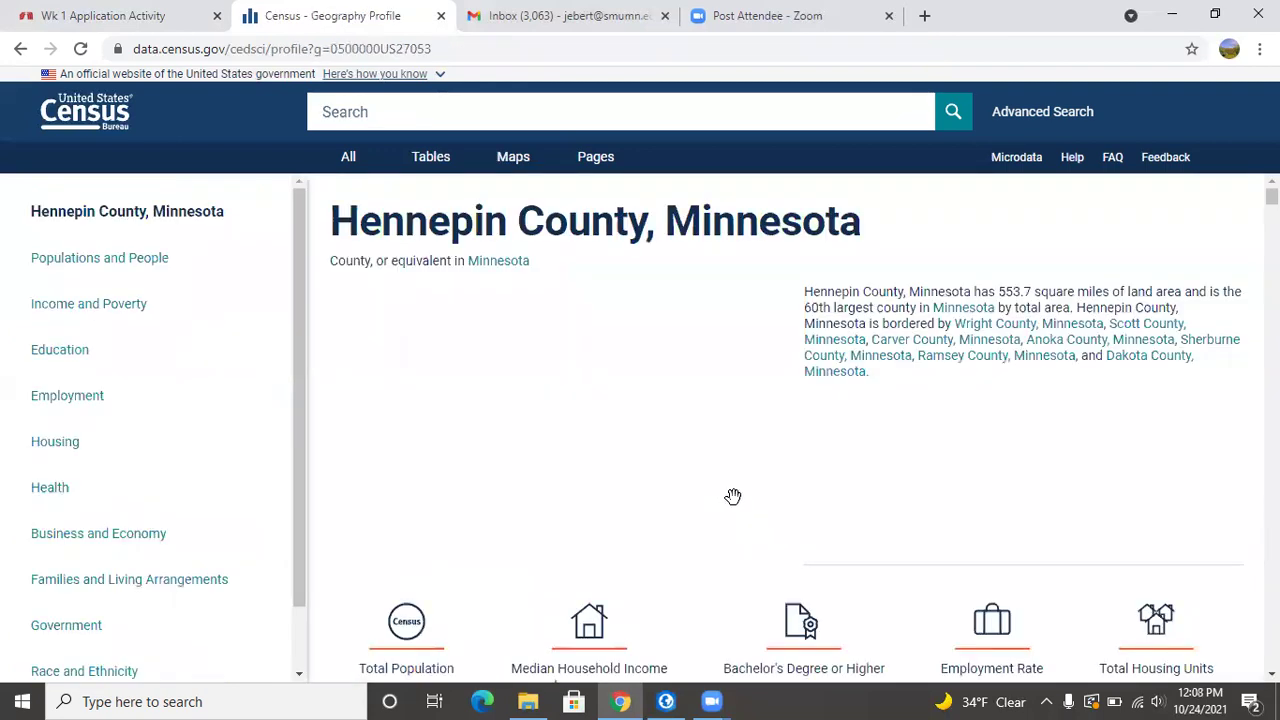
scroll(729, 496, down, 4)
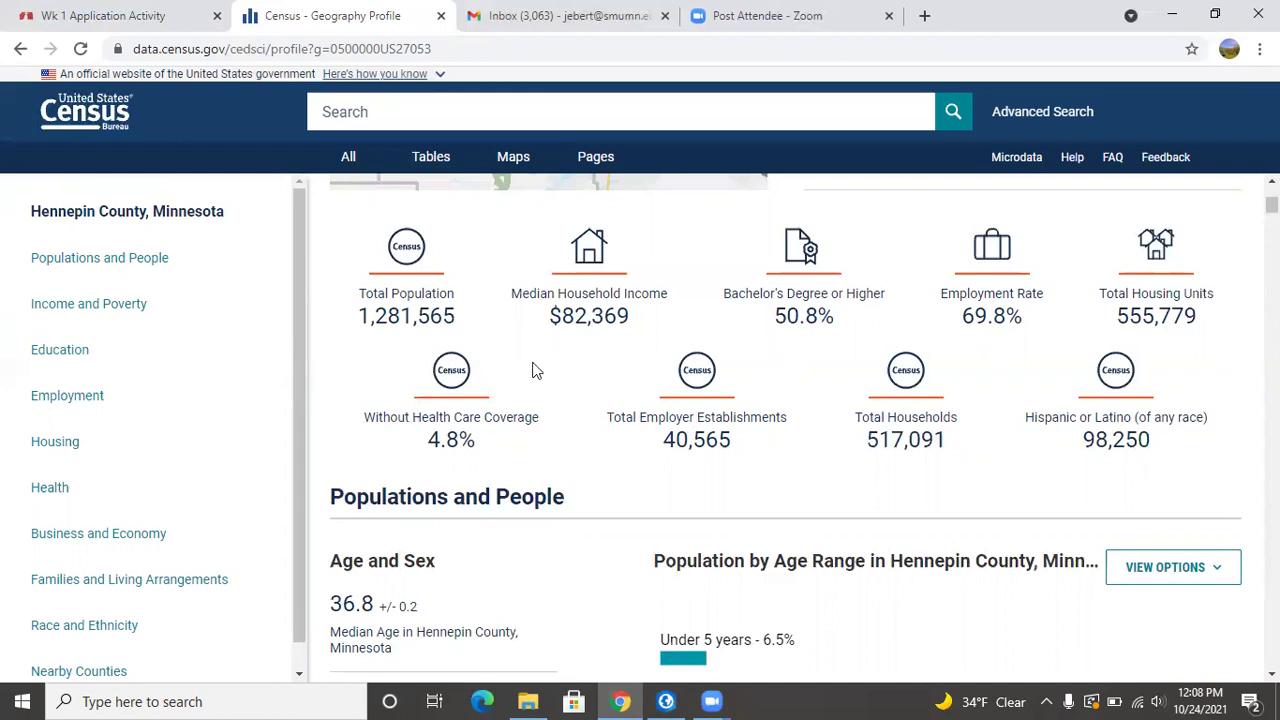
Examine Hennepin County's headline statistics and its age range and ancestry charts in the geography profile.
scroll(110, 402, down, 1)
scroll(105, 403, up, 1)
scroll(606, 463, up, 3)
scroll(668, 487, down, 1)
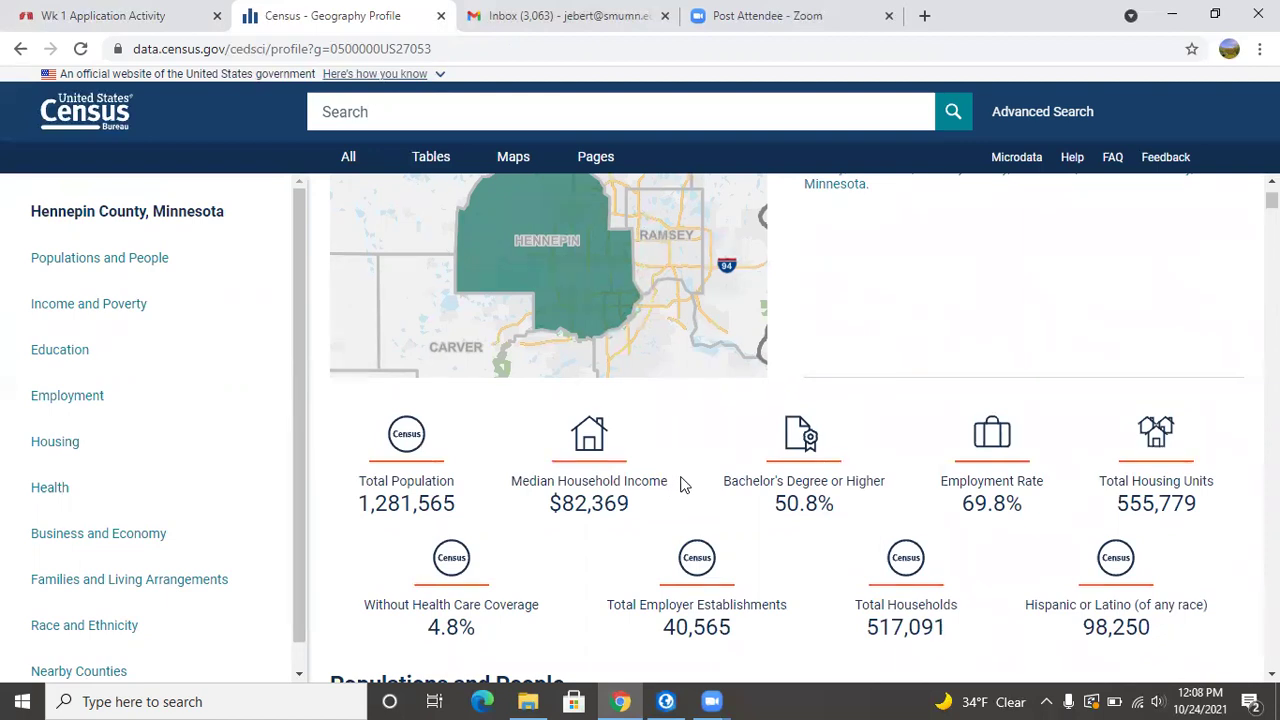
scroll(683, 485, down, 2)
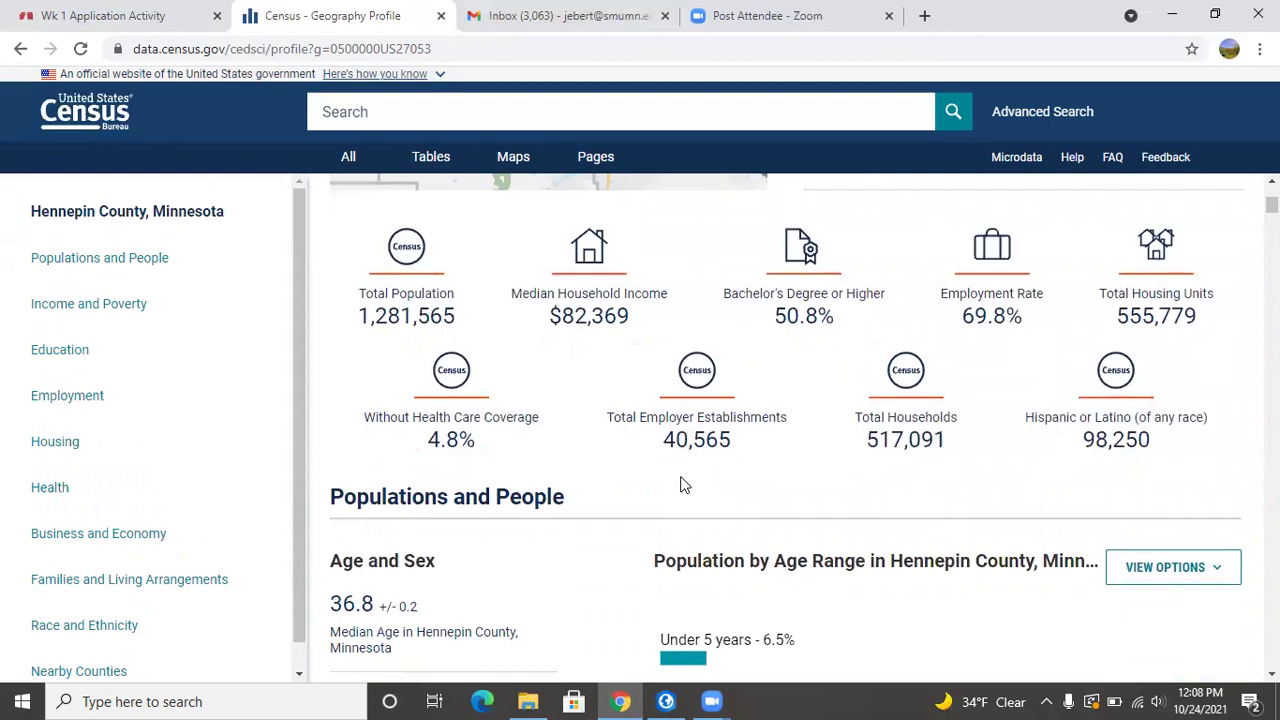
scroll(683, 485, down, 4)
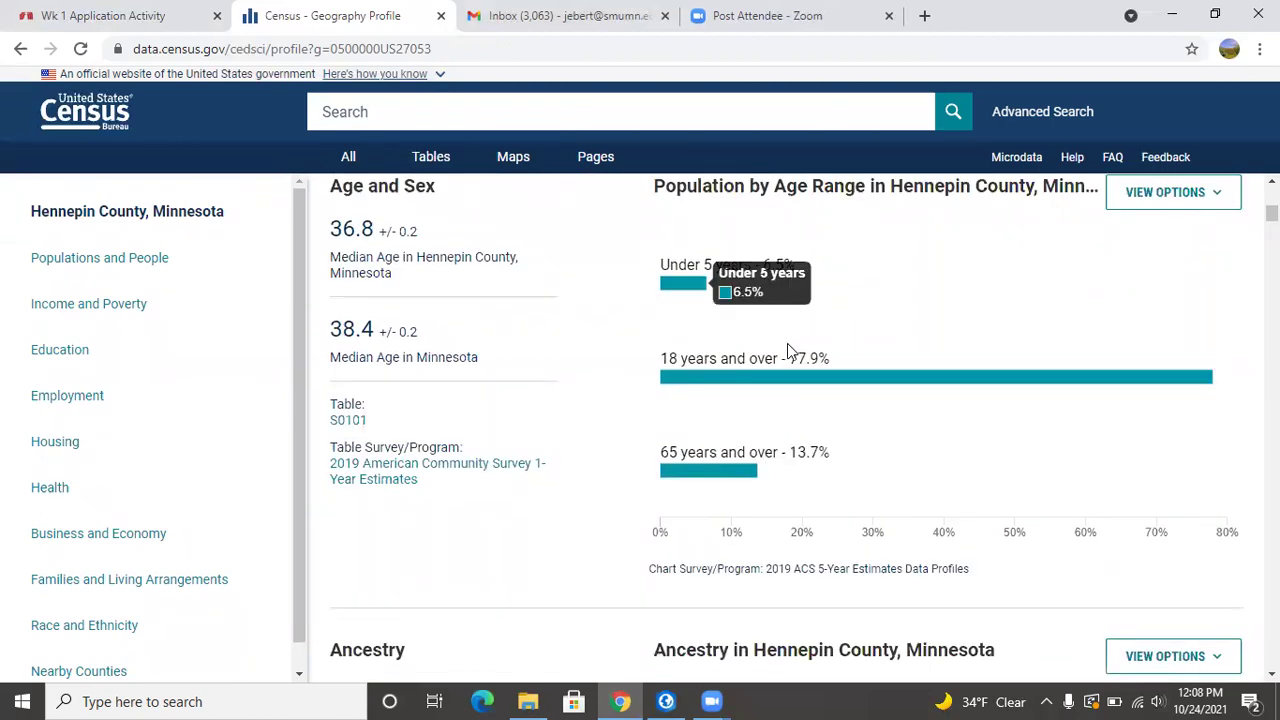
mouse_move(823, 356)
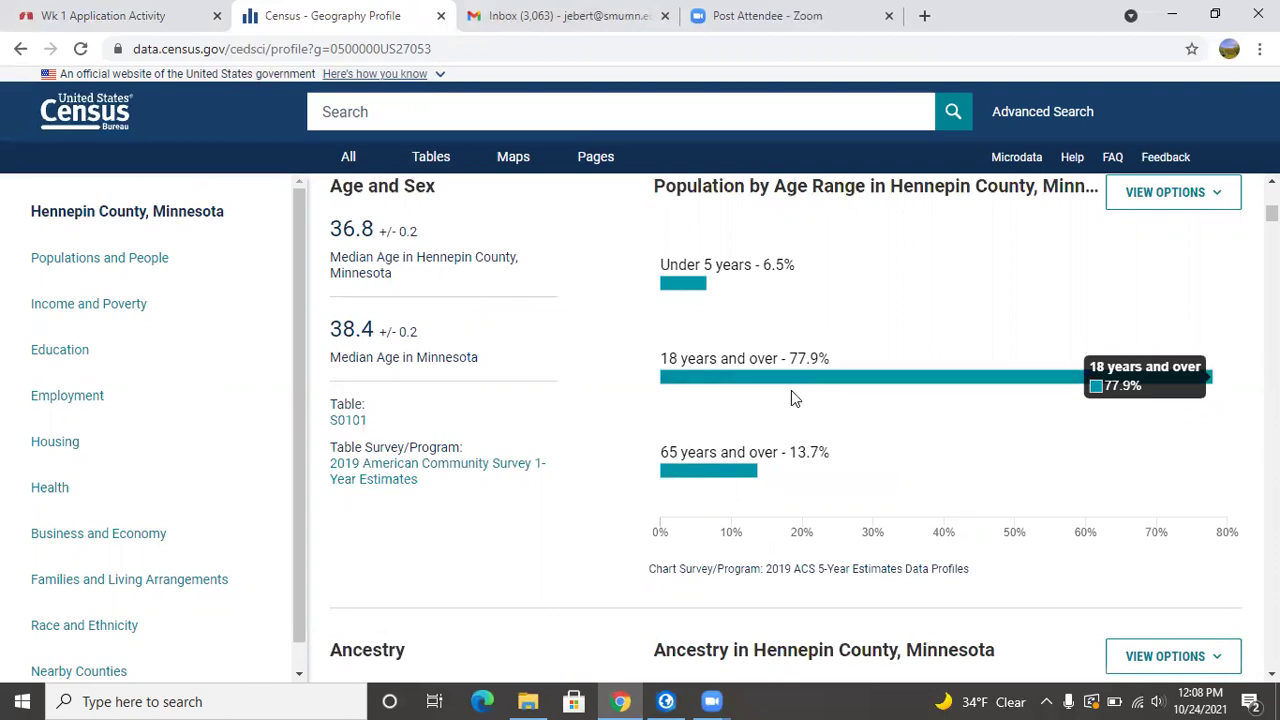
scroll(790, 400, down, 6)
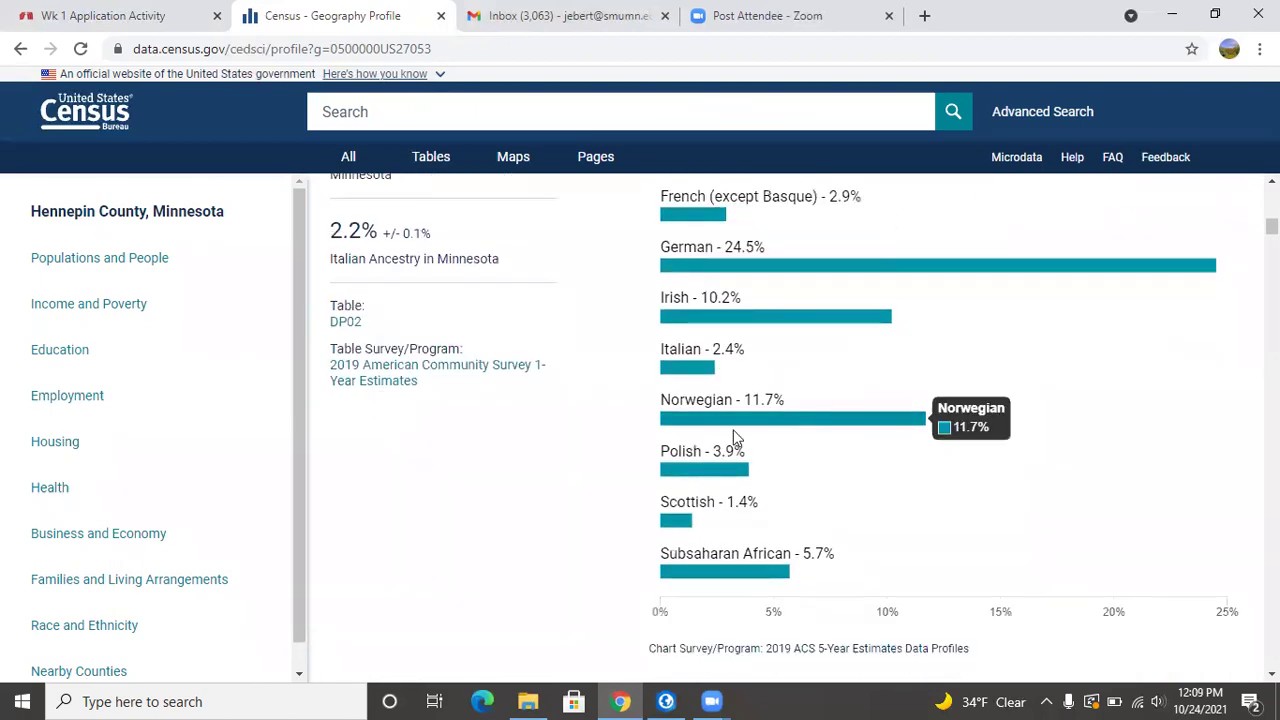
scroll(617, 490, up, 3)
scroll(617, 490, up, 15)
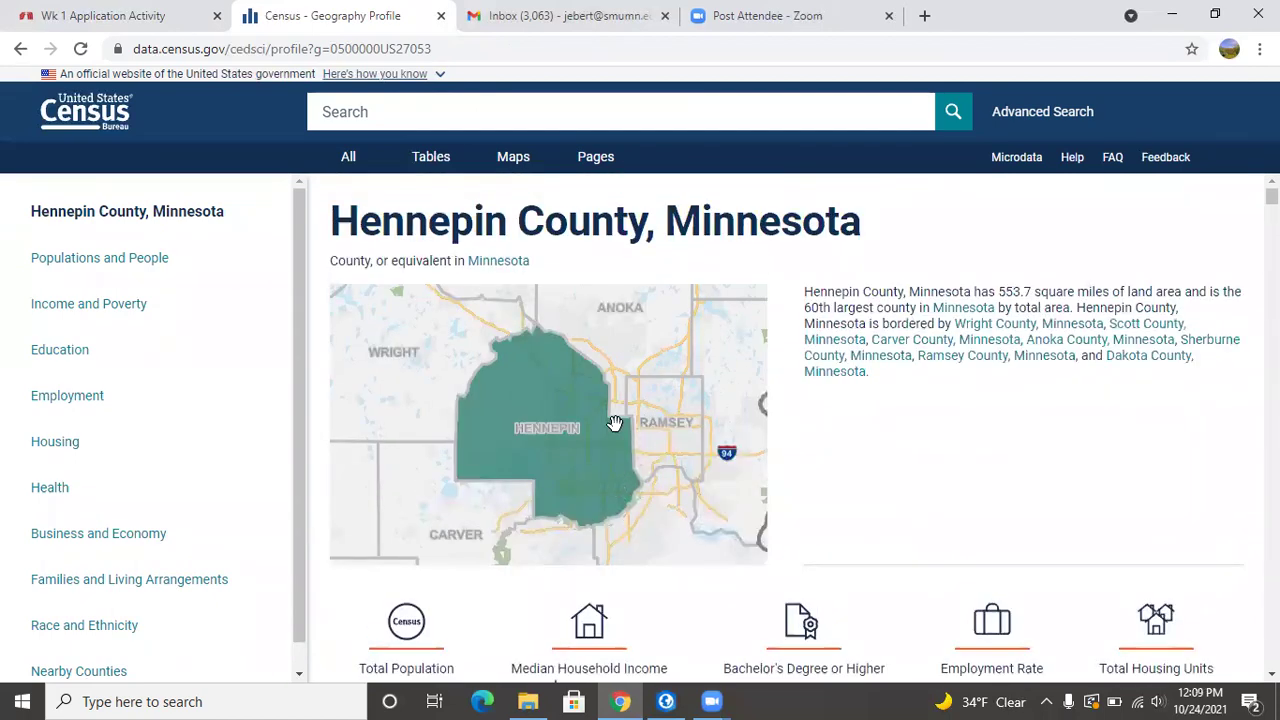
Return to the county selection map and clear the selected Hennepin County geography.
click(513, 173)
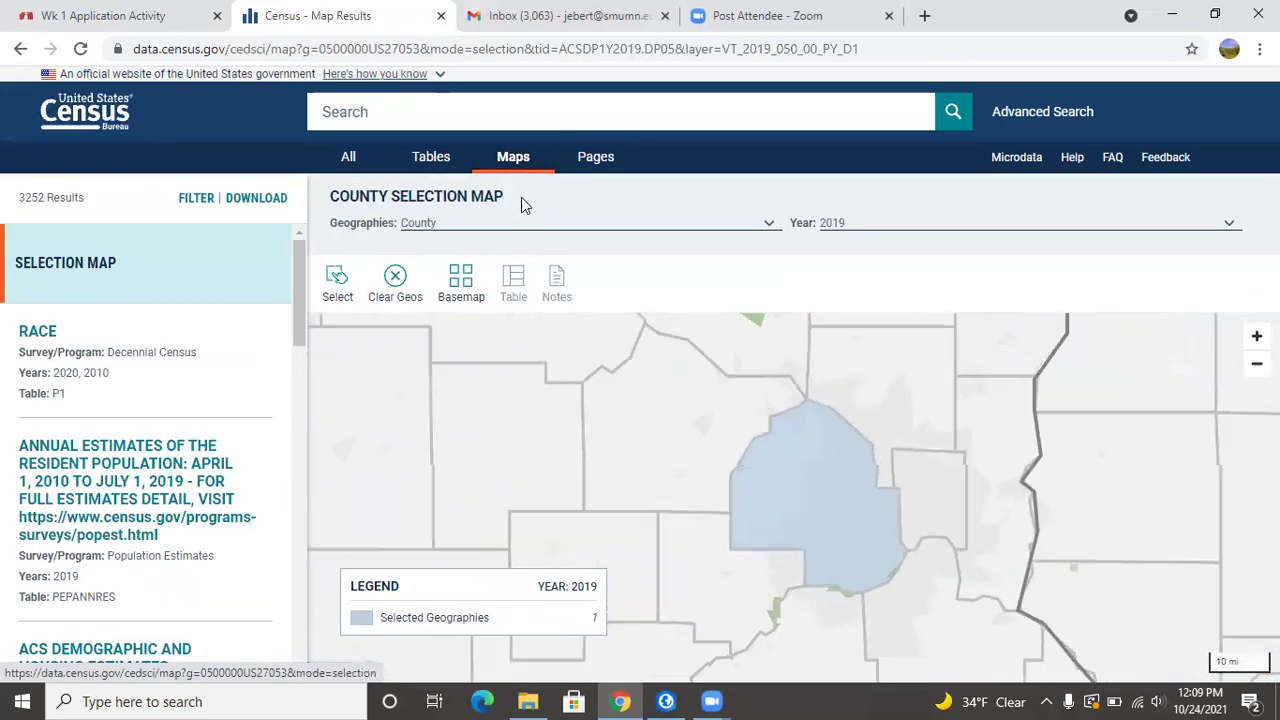
scroll(686, 399, down, 2)
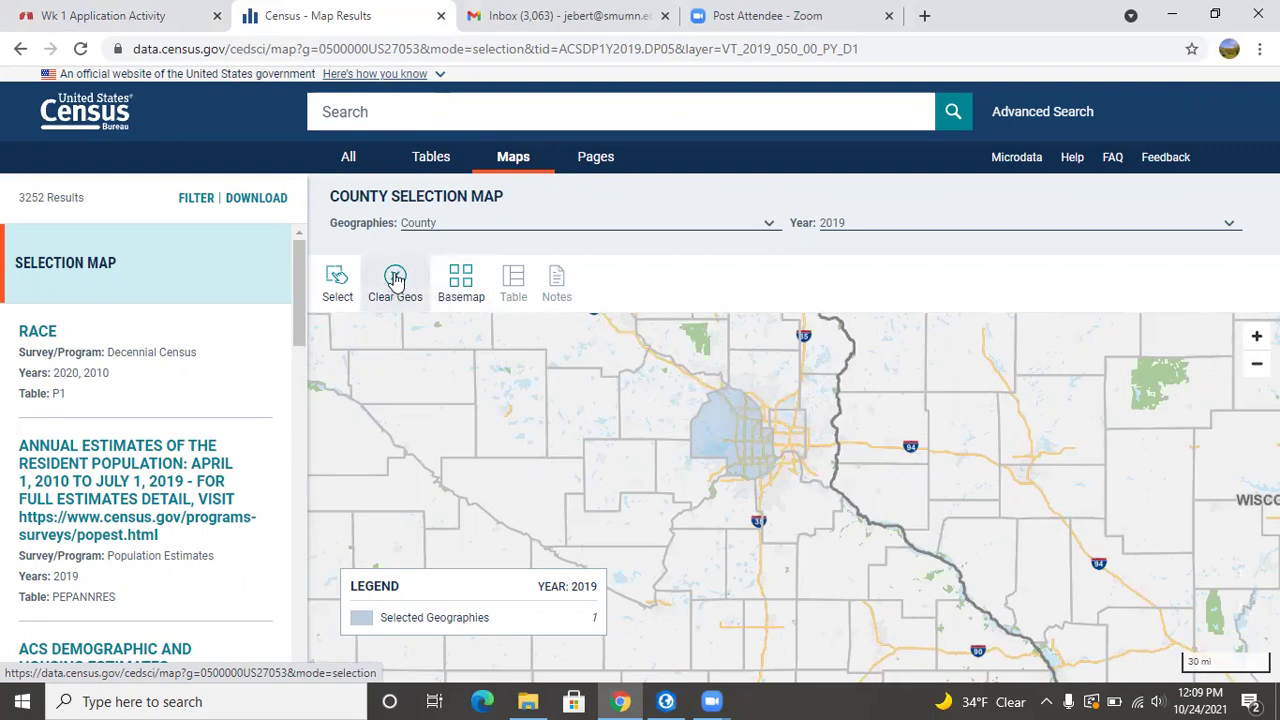
click(395, 279)
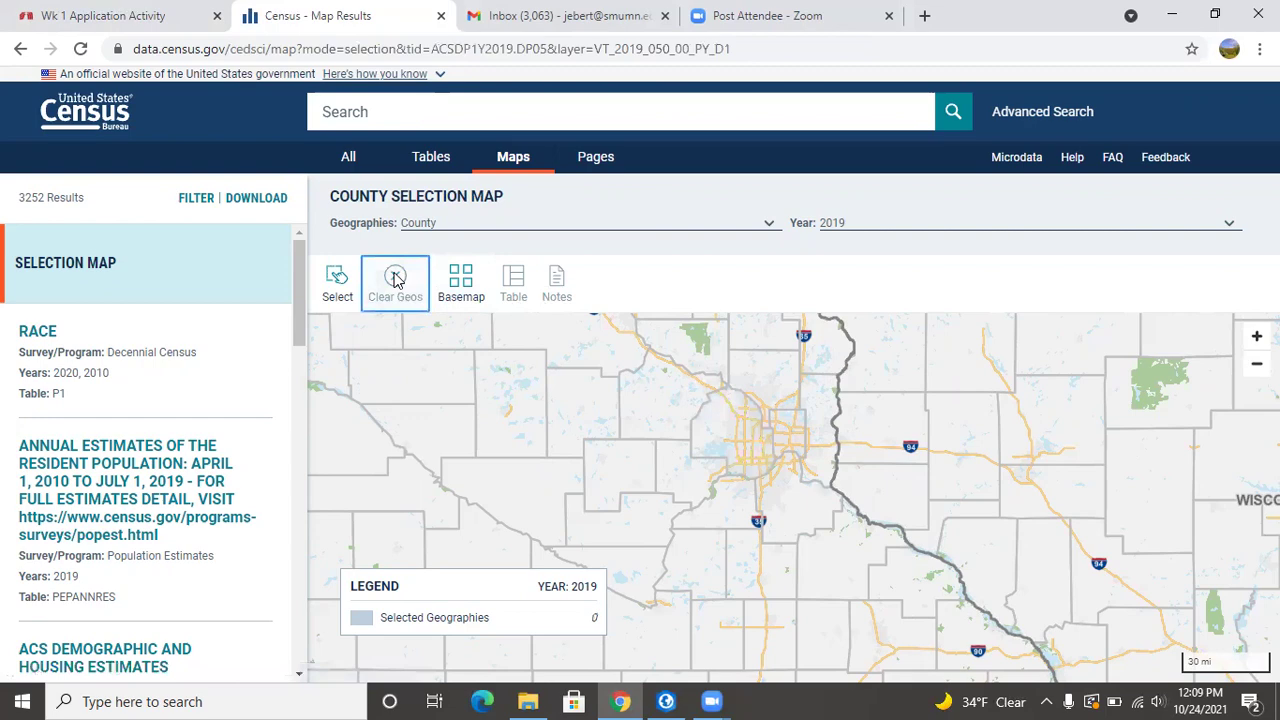
scroll(780, 431, down, 3)
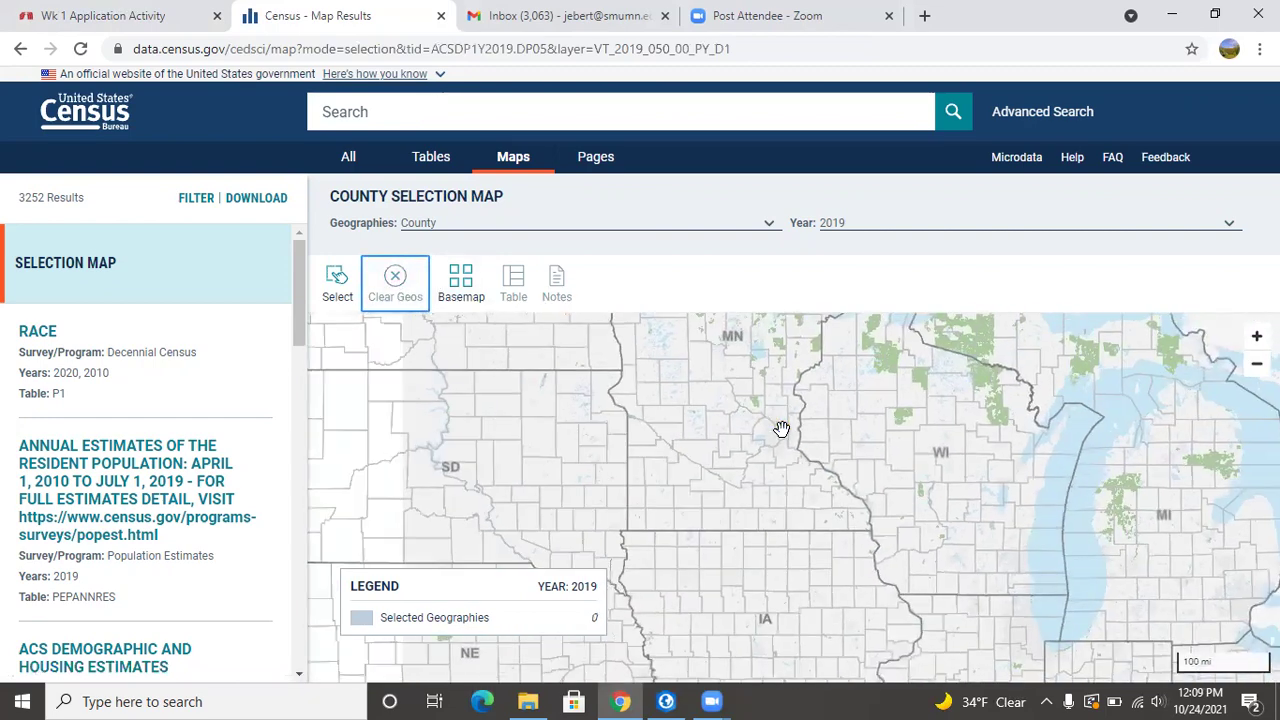
scroll(781, 431, down, 1)
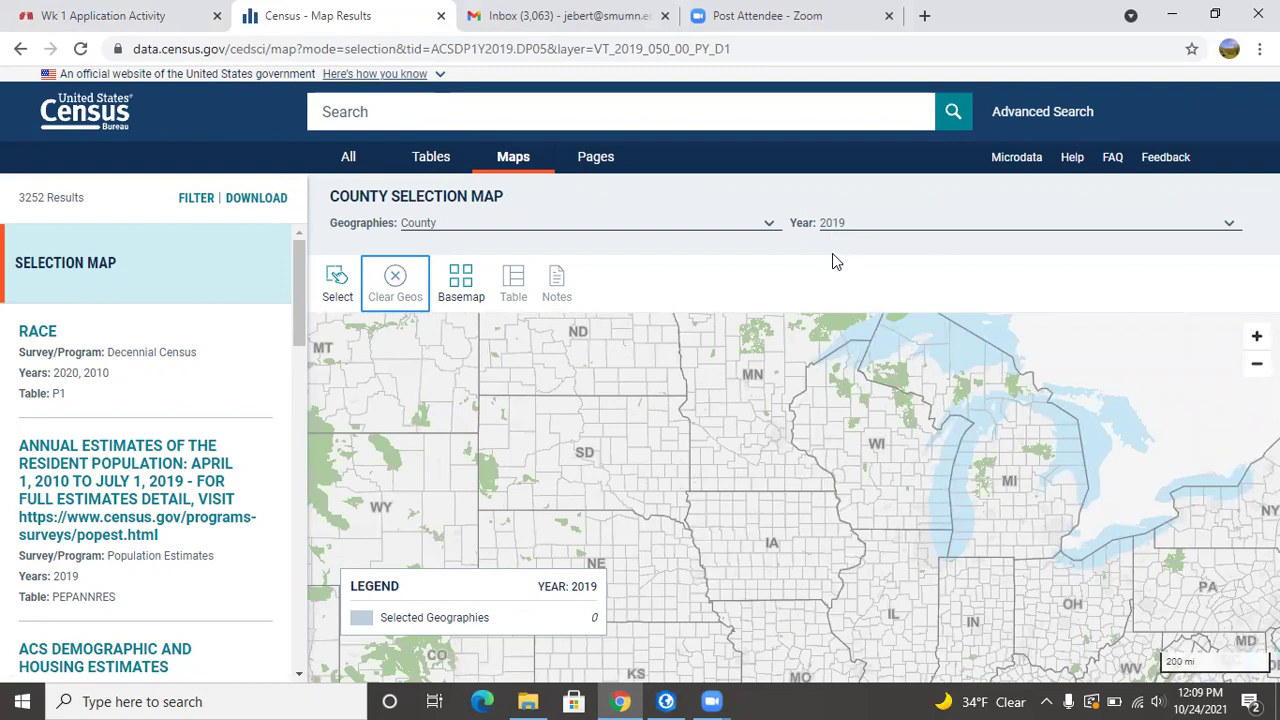
Review the full list of years offered for the county map, keeping 2019 as the selected year.
click(1230, 227)
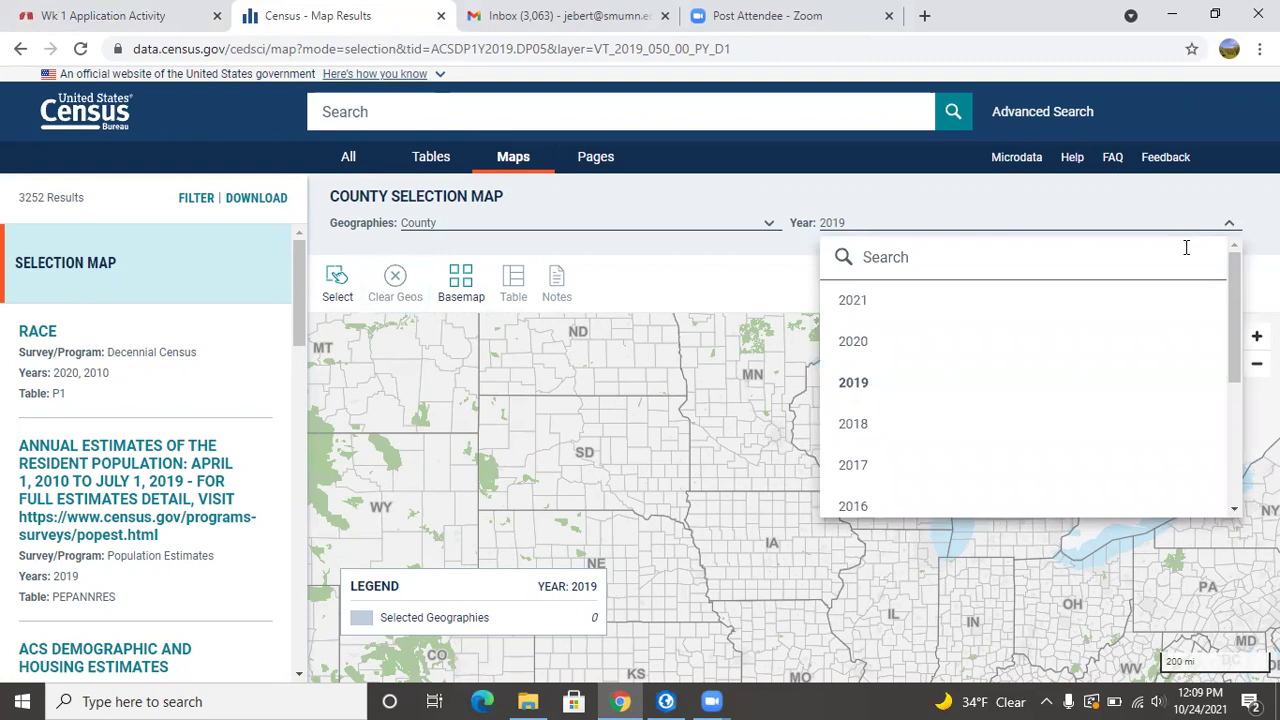
scroll(1094, 379, down, 1)
scroll(1094, 379, down, 3)
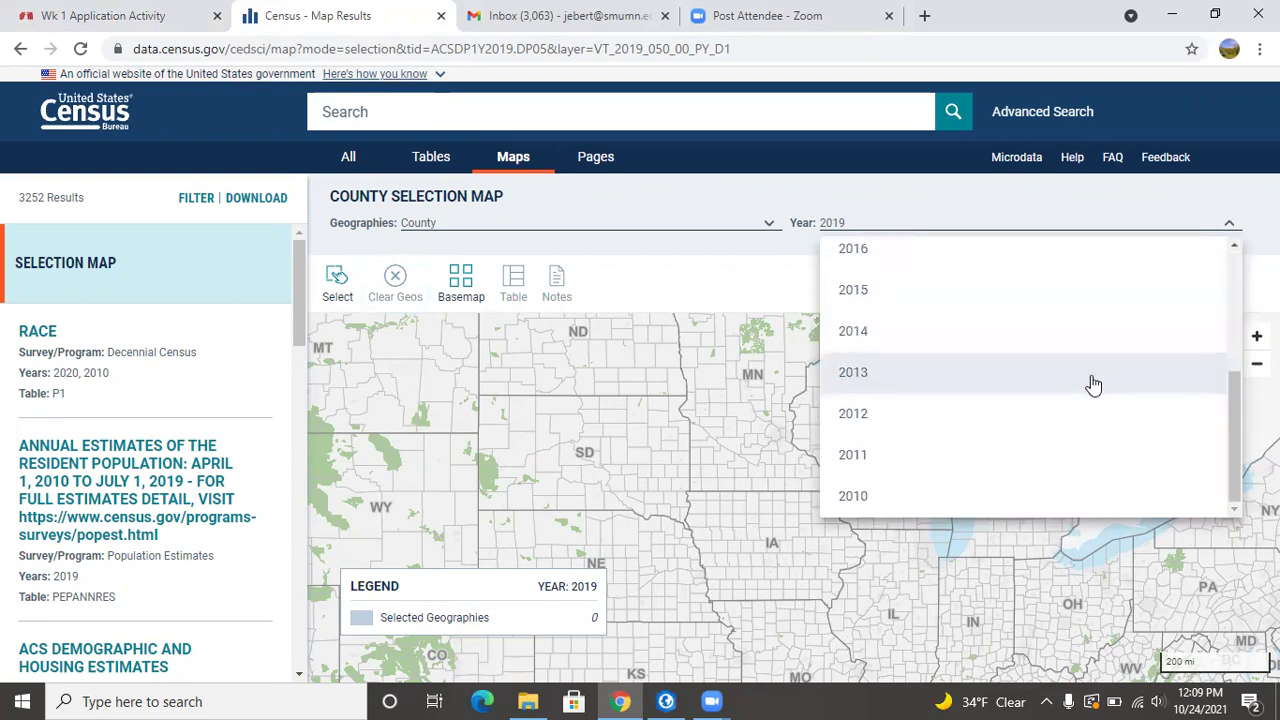
click(750, 259)
Change the selection map's geography level to State.
scroll(820, 371, down, 1)
scroll(820, 371, down, 2)
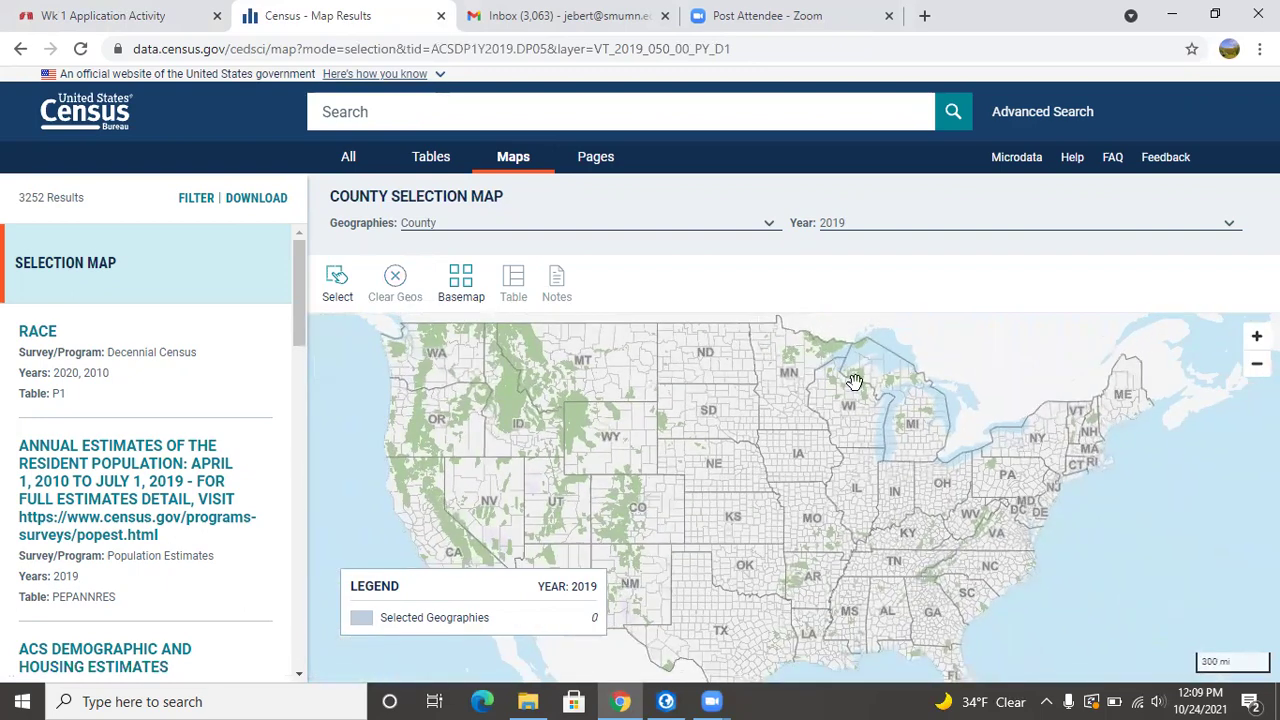
drag(948, 369, 980, 369)
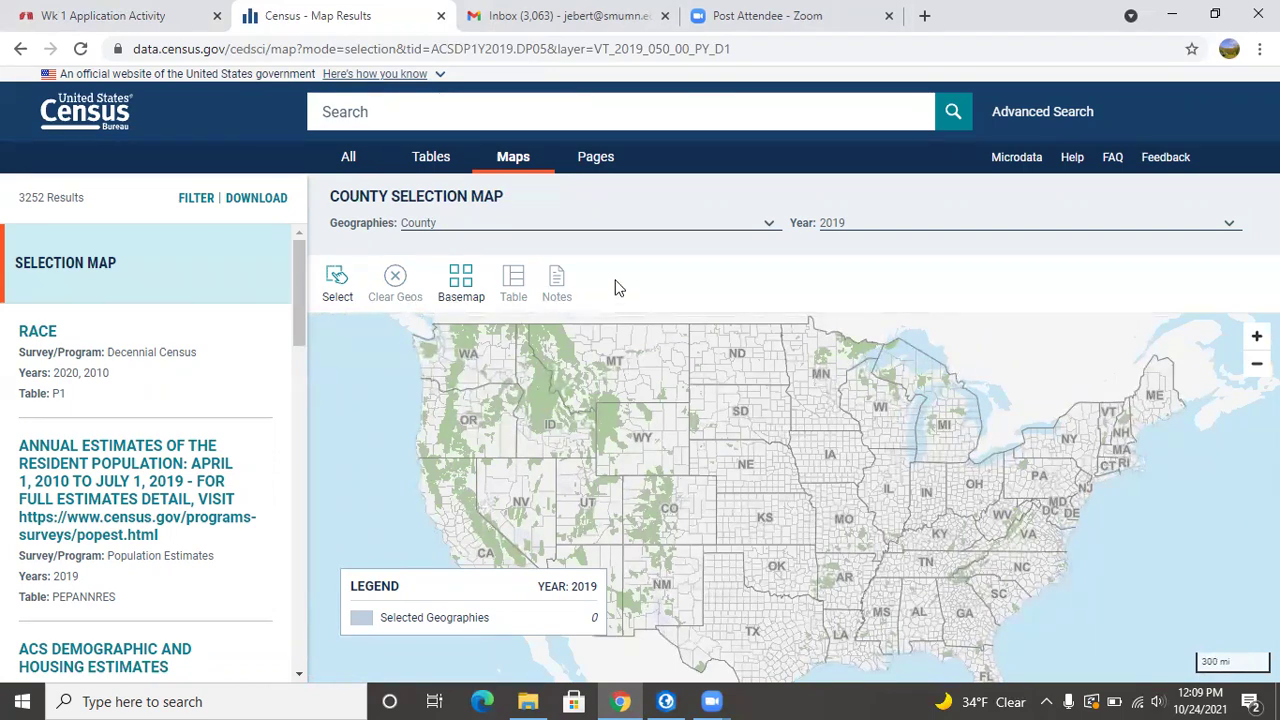
click(769, 226)
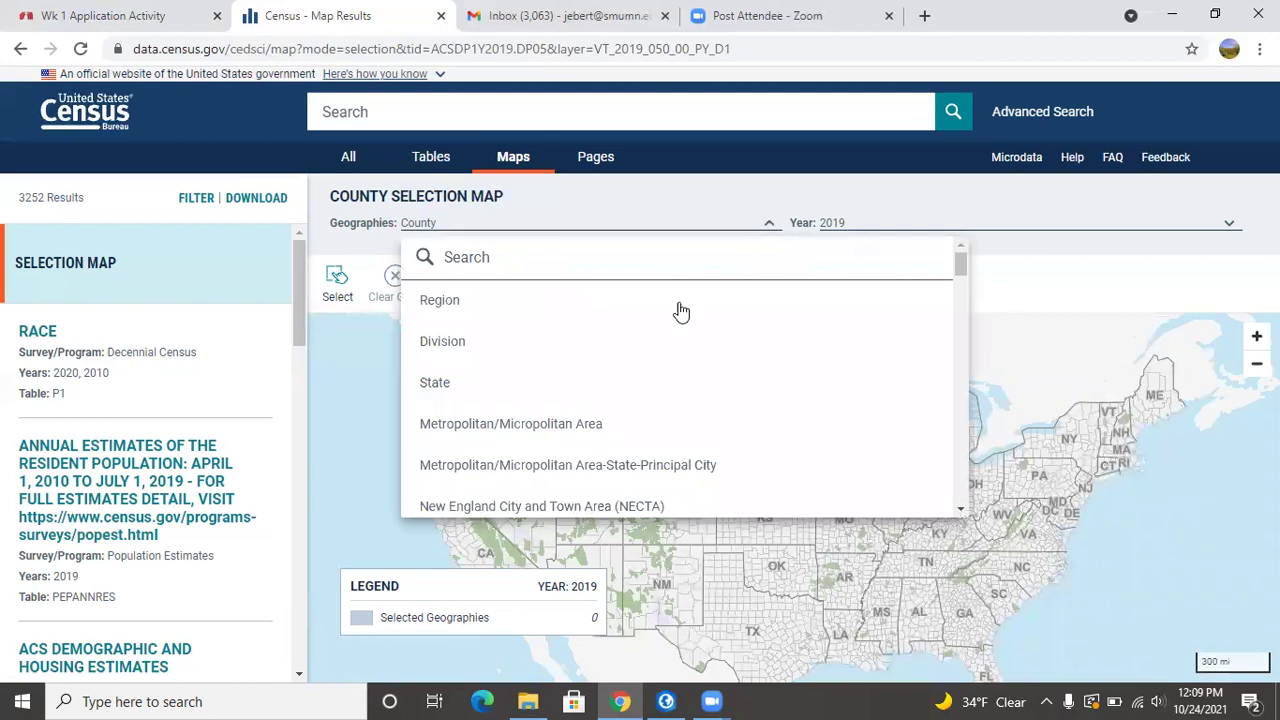
click(619, 389)
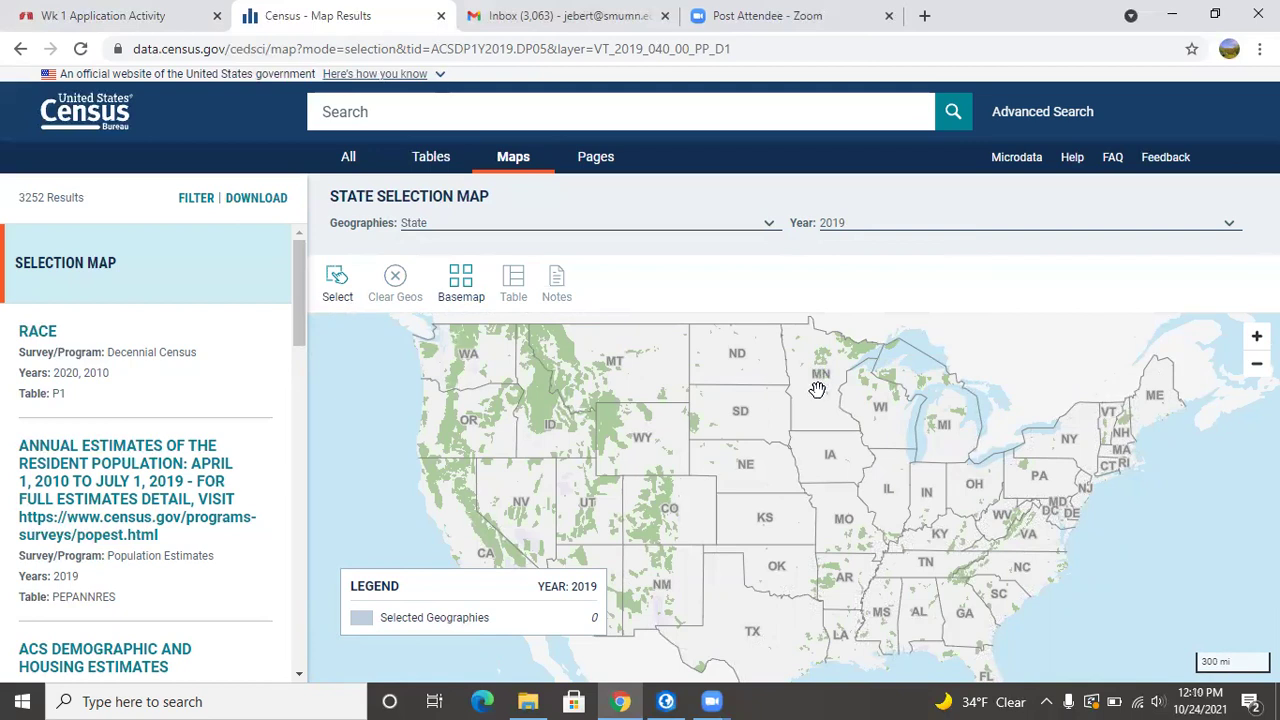
drag(818, 390, 825, 327)
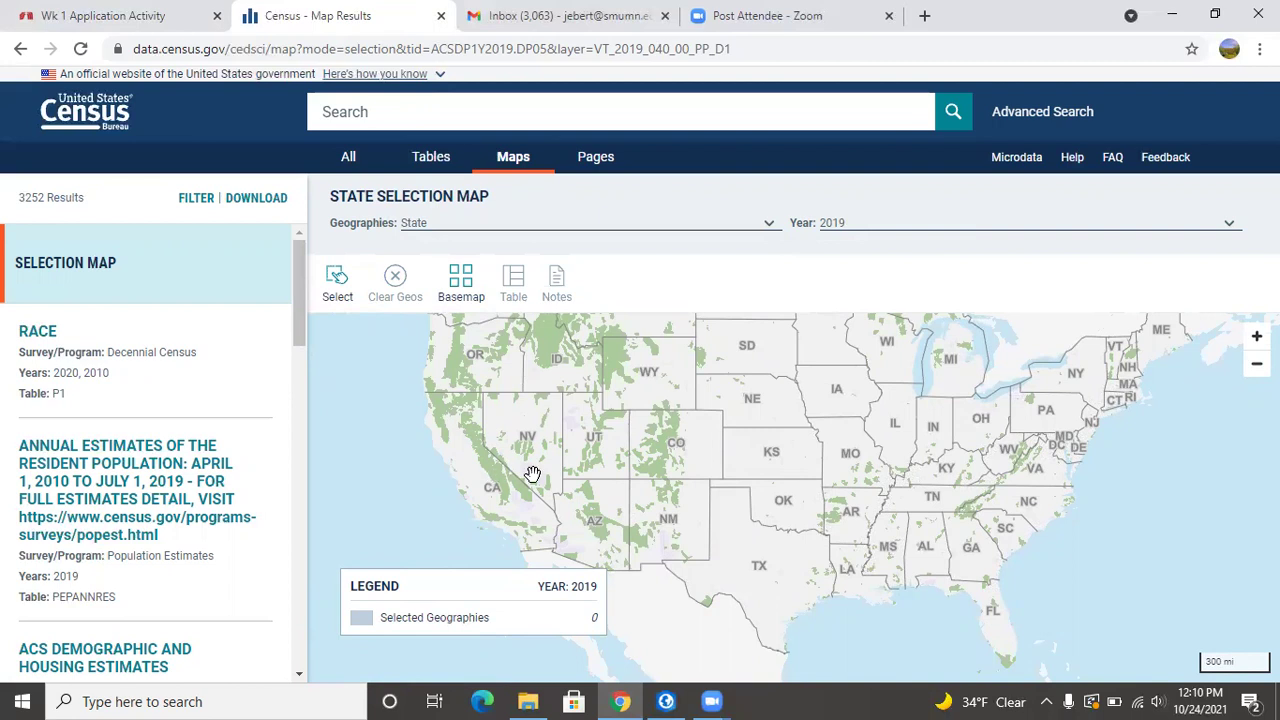
drag(419, 488, 386, 508)
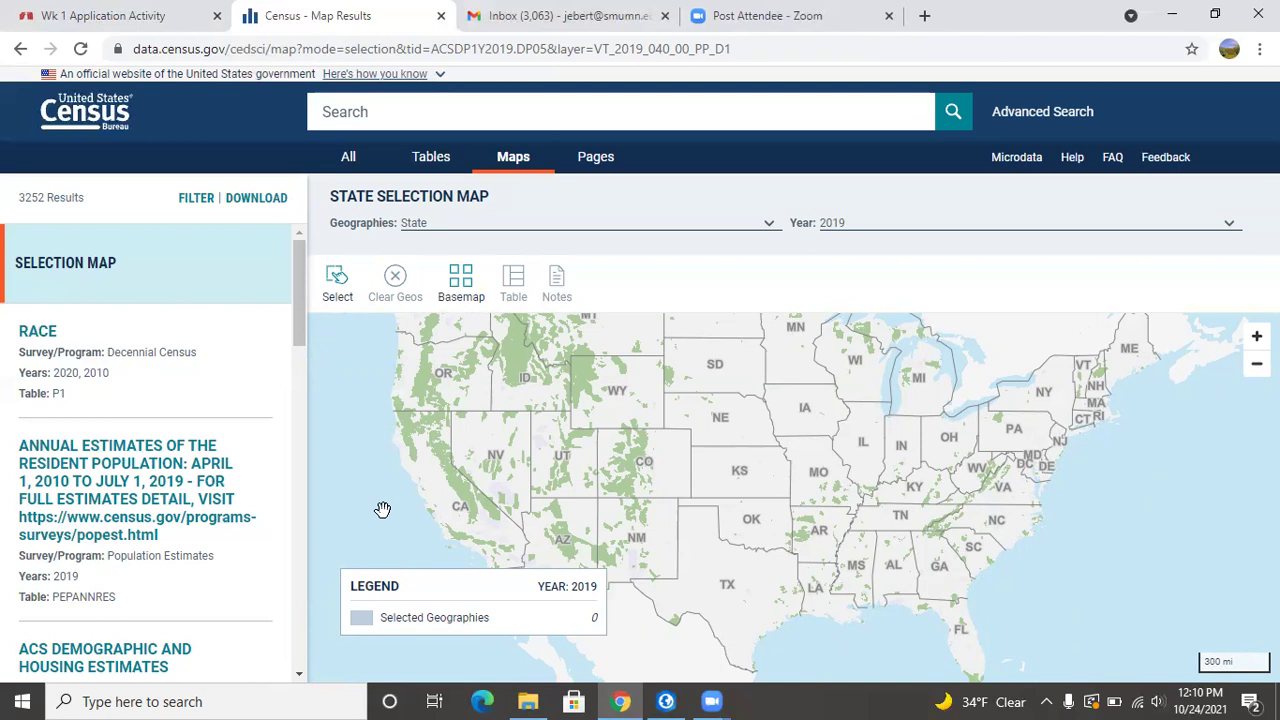
drag(374, 471, 392, 493)
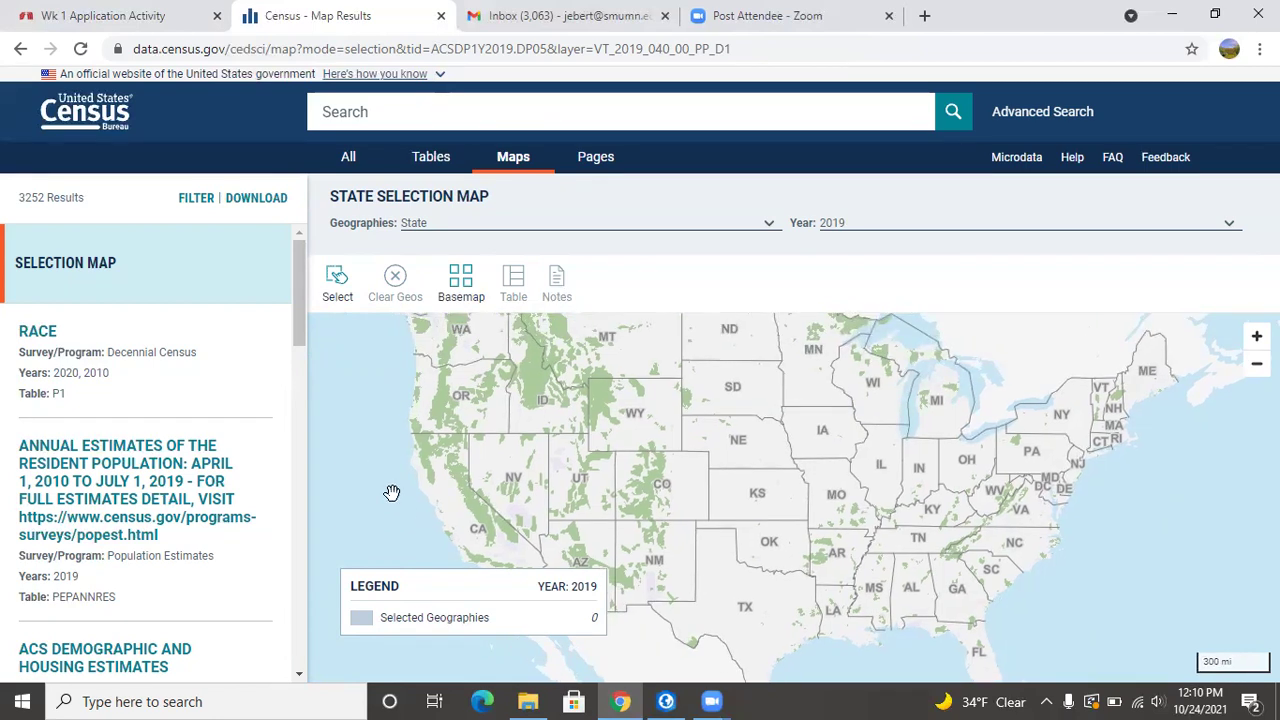